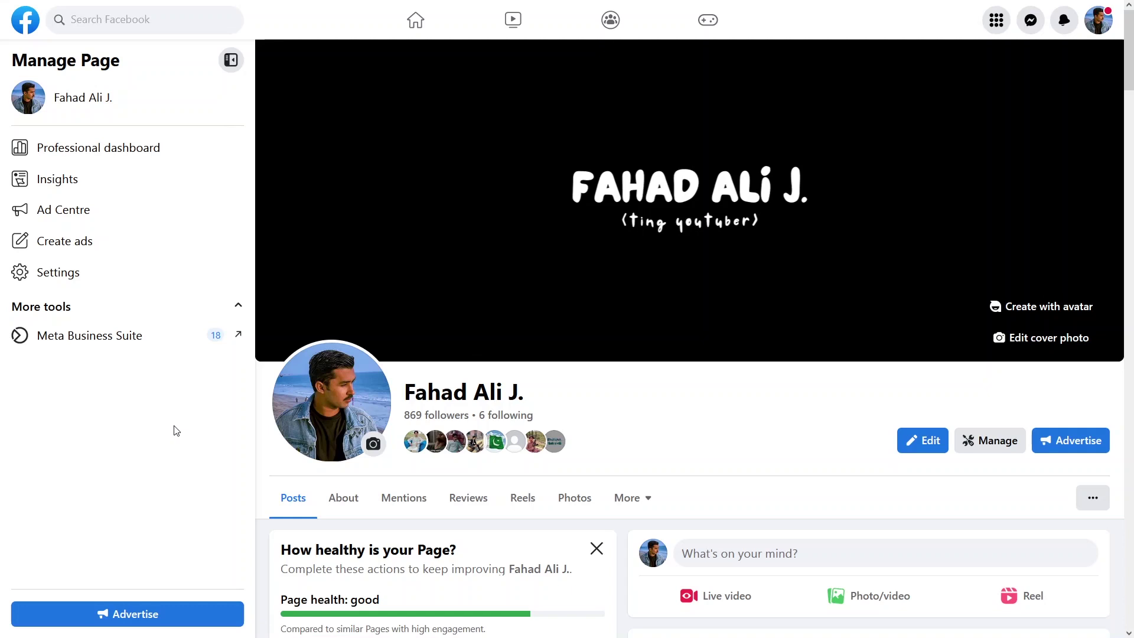
Step: Open Meta Business Suite from the More tools section of the Page's sidebar
{"action": "left_click", "coordinate": [101, 347]}
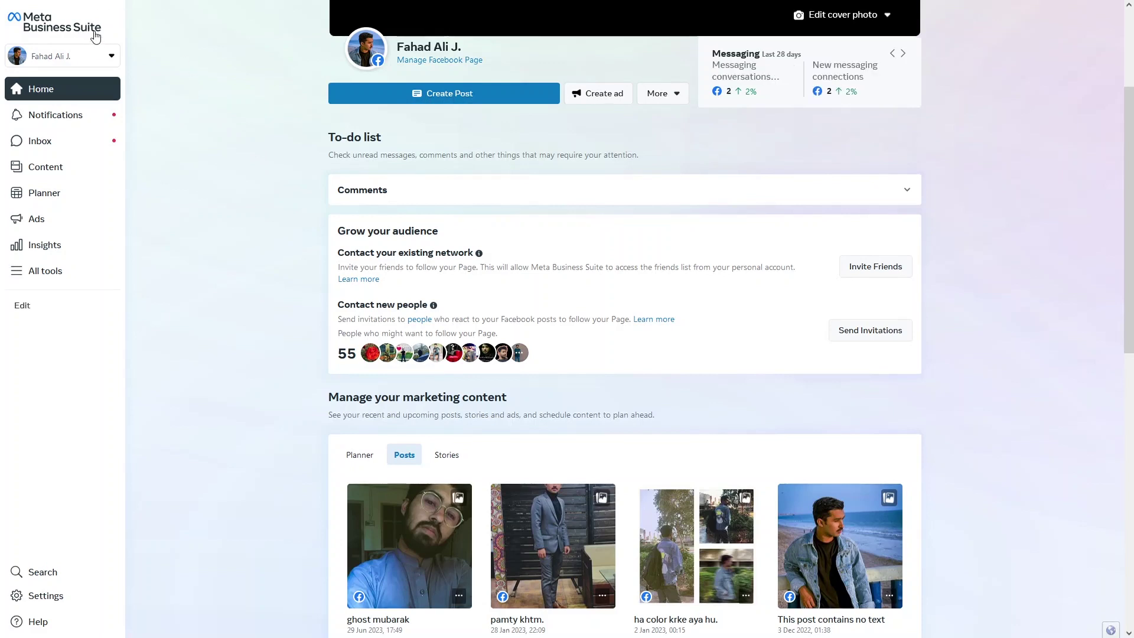
Step: Open settings for the Coding with Fahad business account via the account switcher
{"action": "left_click", "coordinate": [112, 57]}
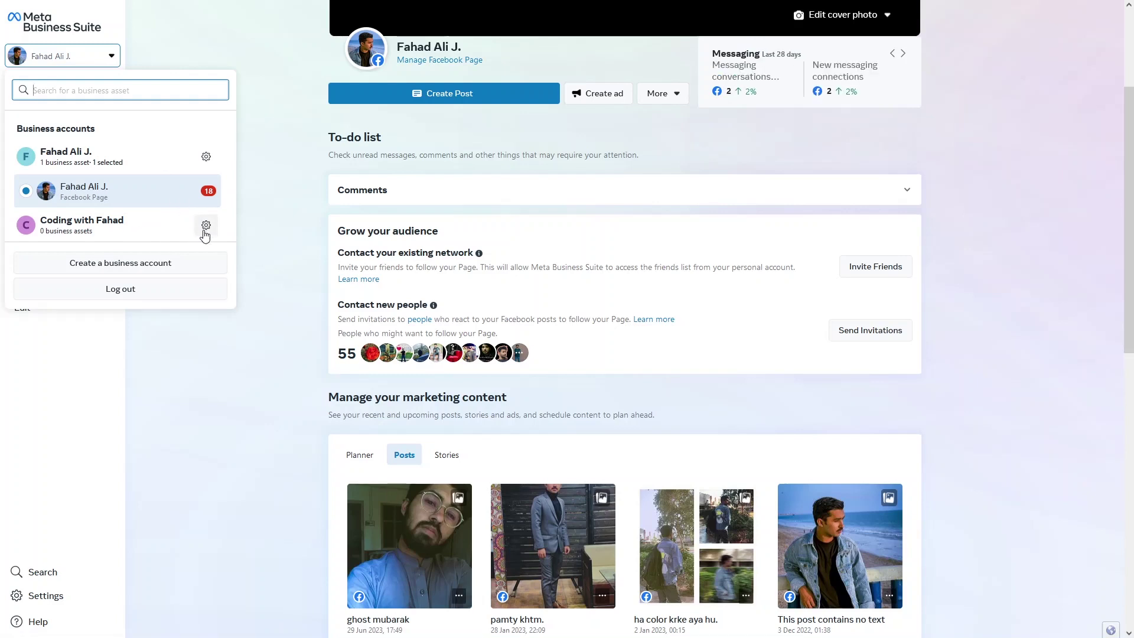
{"action": "left_click", "coordinate": [205, 226]}
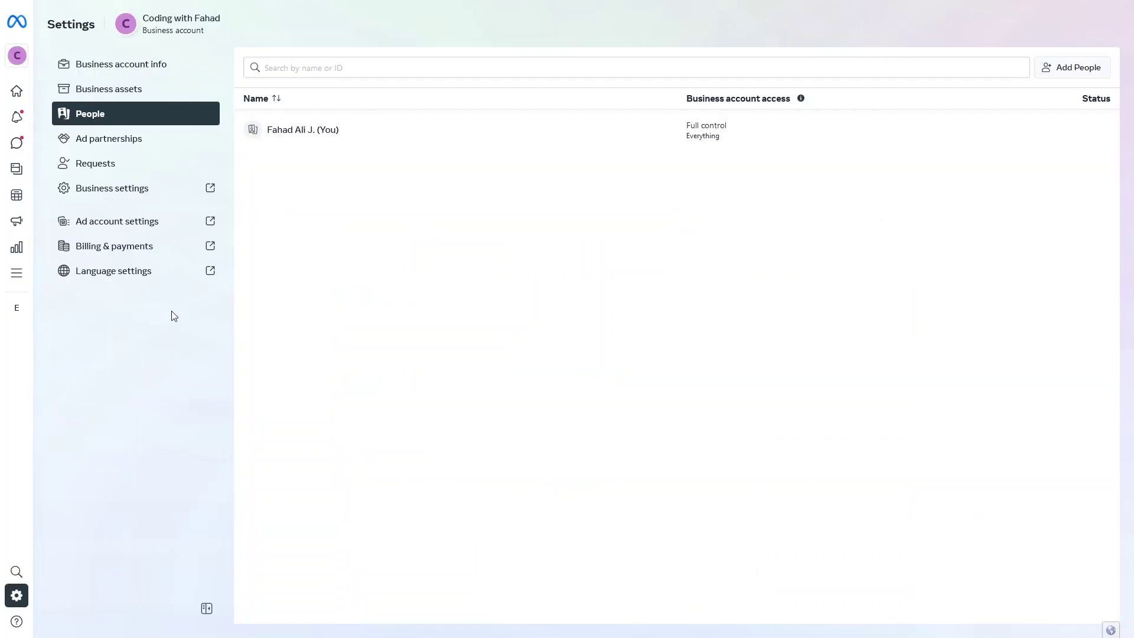
Step: Go to Business settings > Accounts > Ad accounts and bring up the Add options
{"action": "left_click", "coordinate": [152, 199]}
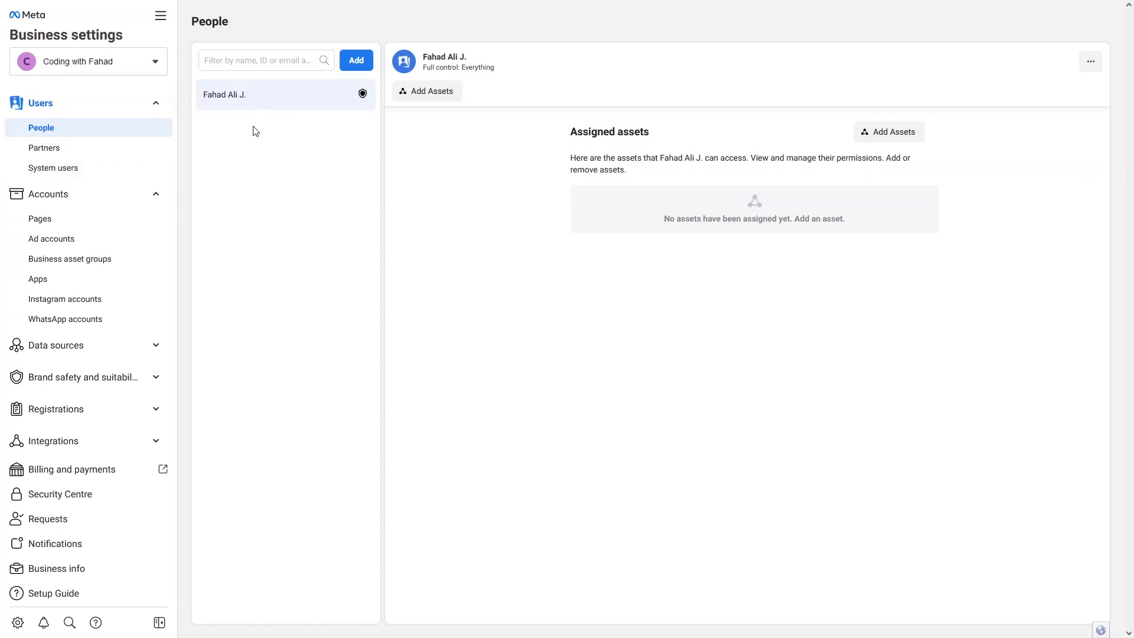
{"action": "left_click", "coordinate": [72, 245]}
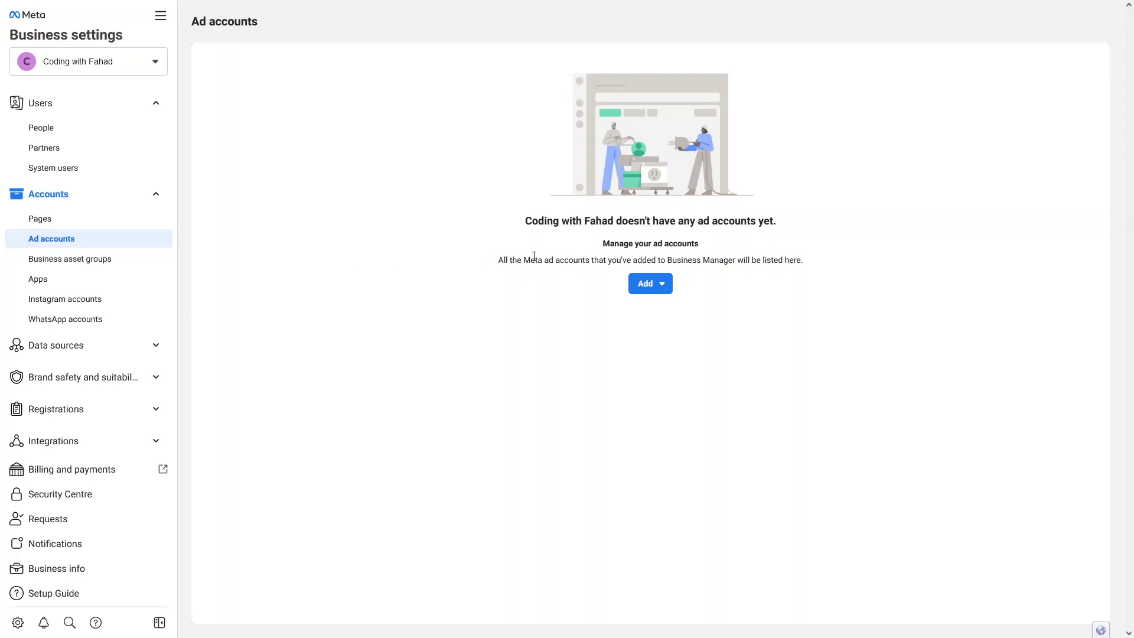
{"action": "left_click", "coordinate": [663, 286]}
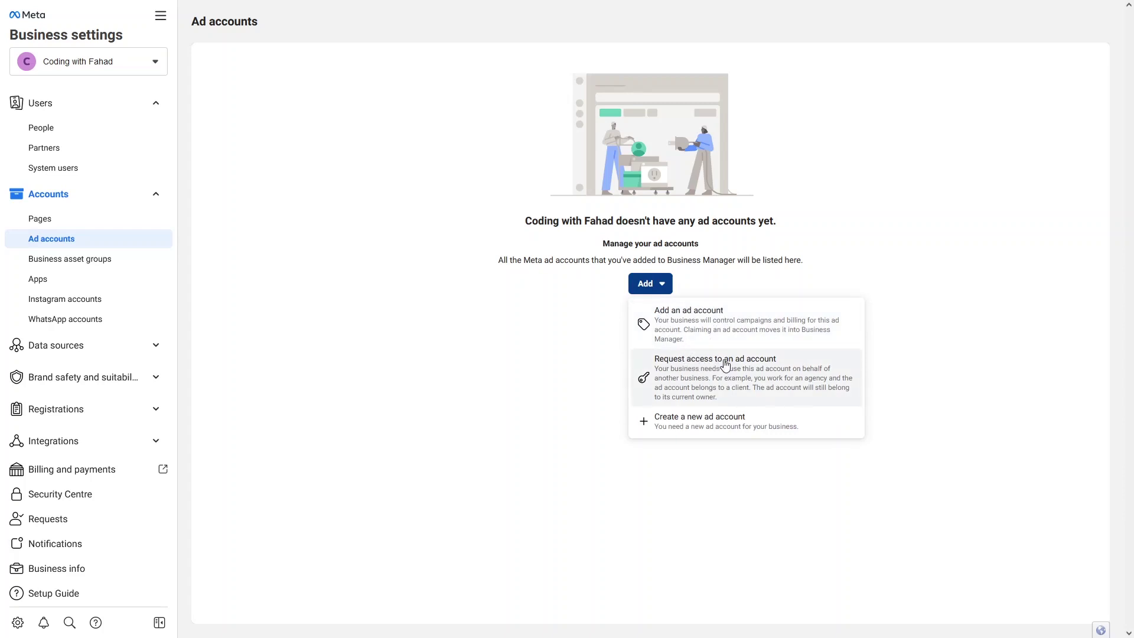
Step: Create a new ad account named 'Fahad', marked as used for My business
{"action": "left_click", "coordinate": [710, 430]}
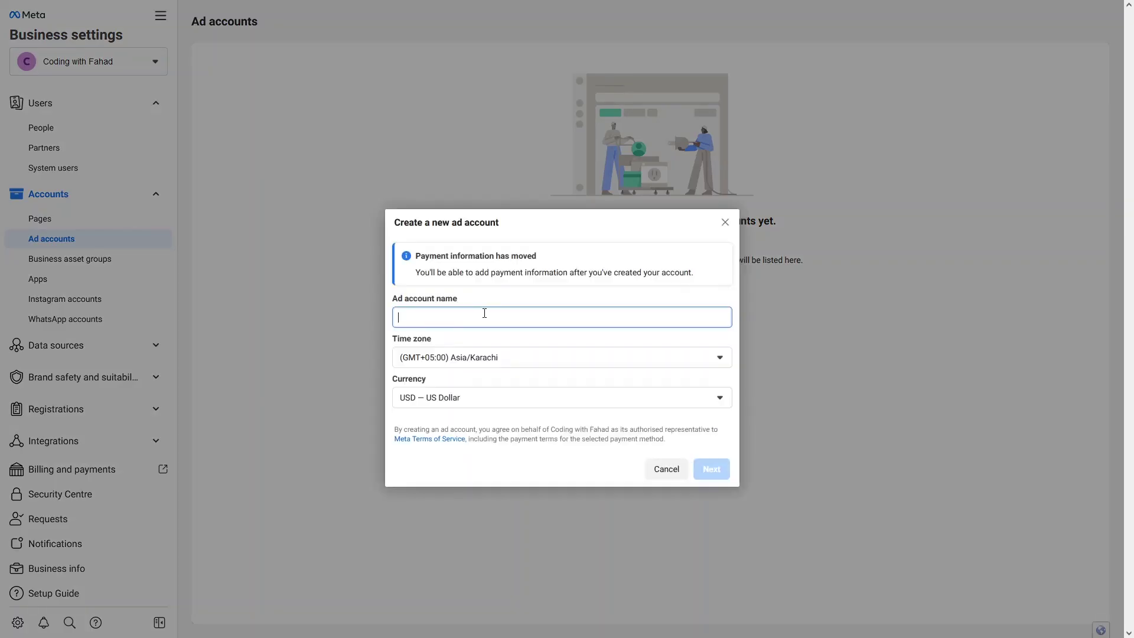
{"action": "type", "text": "Fahad"}
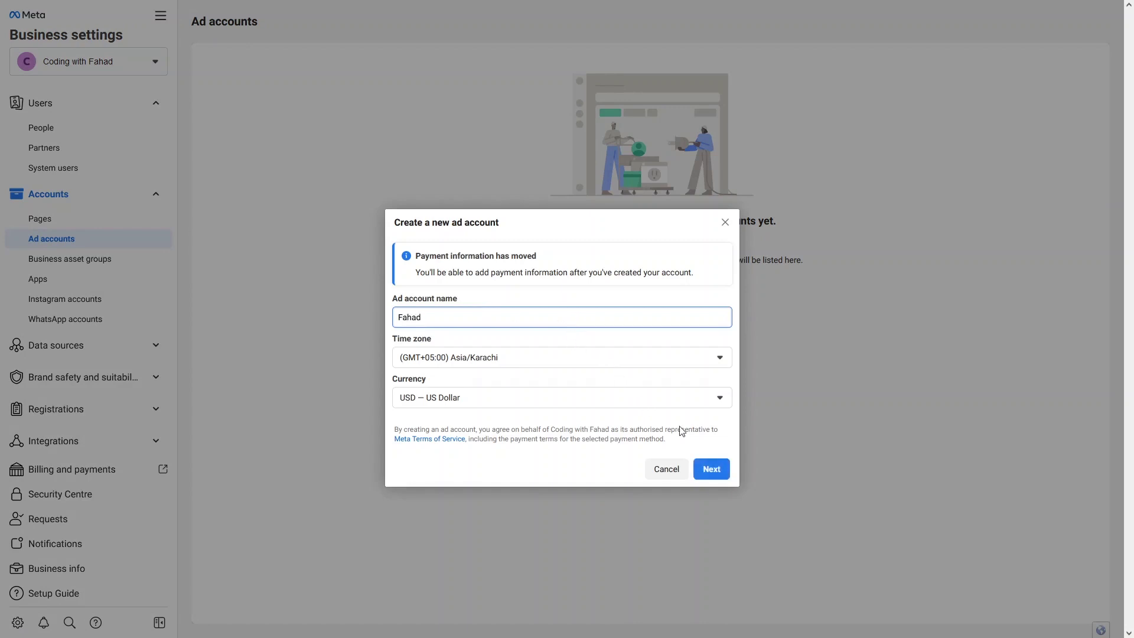
{"action": "left_click", "coordinate": [718, 476]}
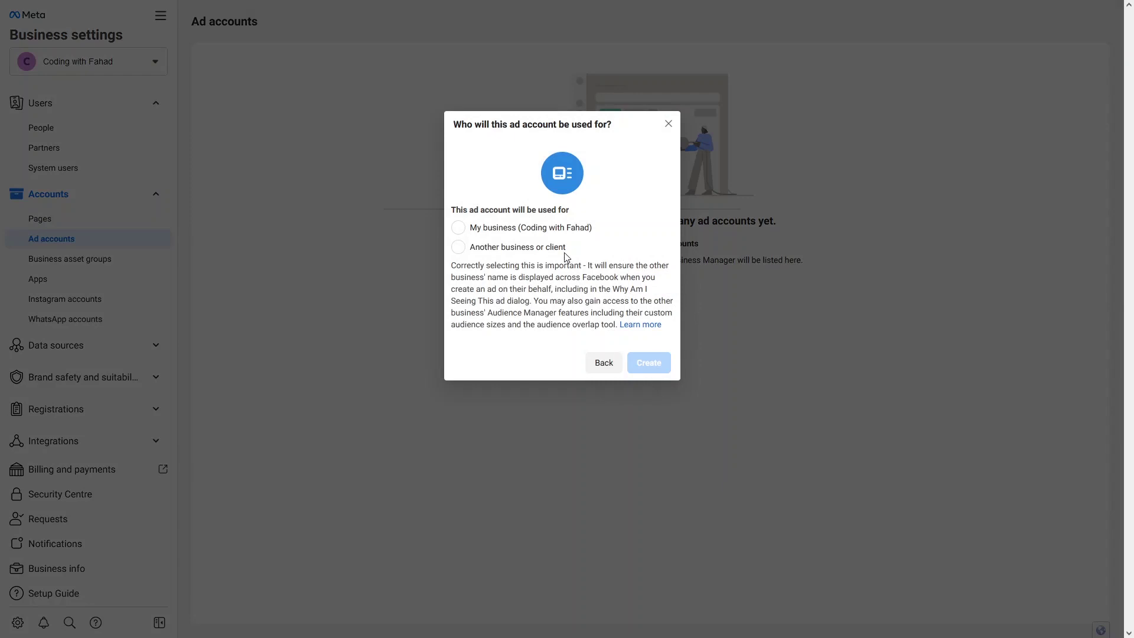
{"action": "left_click", "coordinate": [523, 228]}
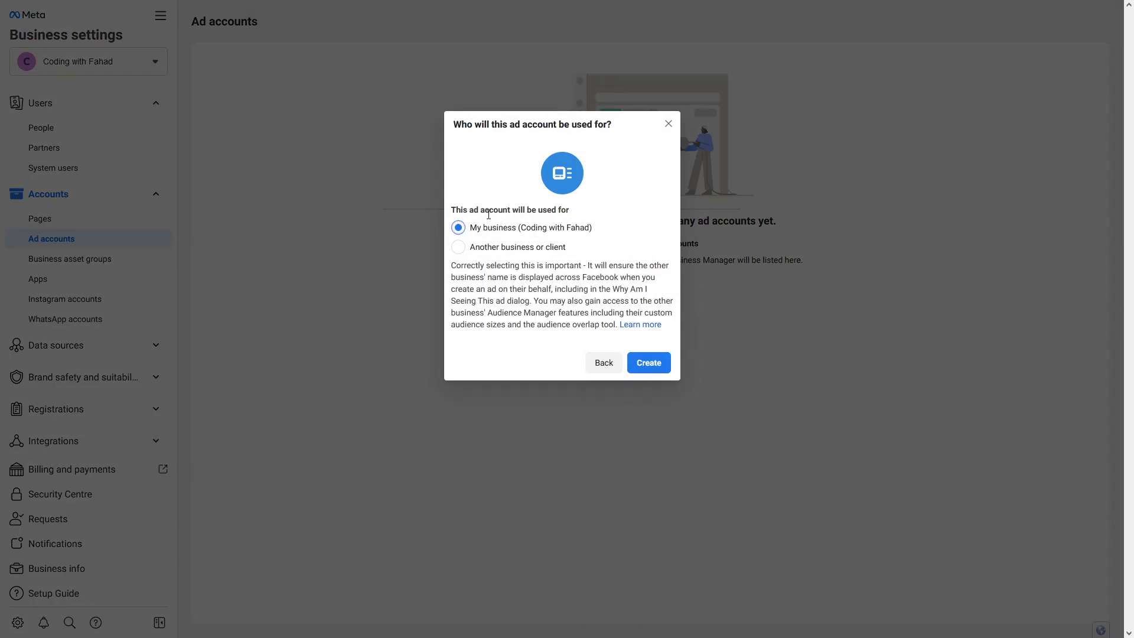
{"action": "left_click", "coordinate": [648, 362]}
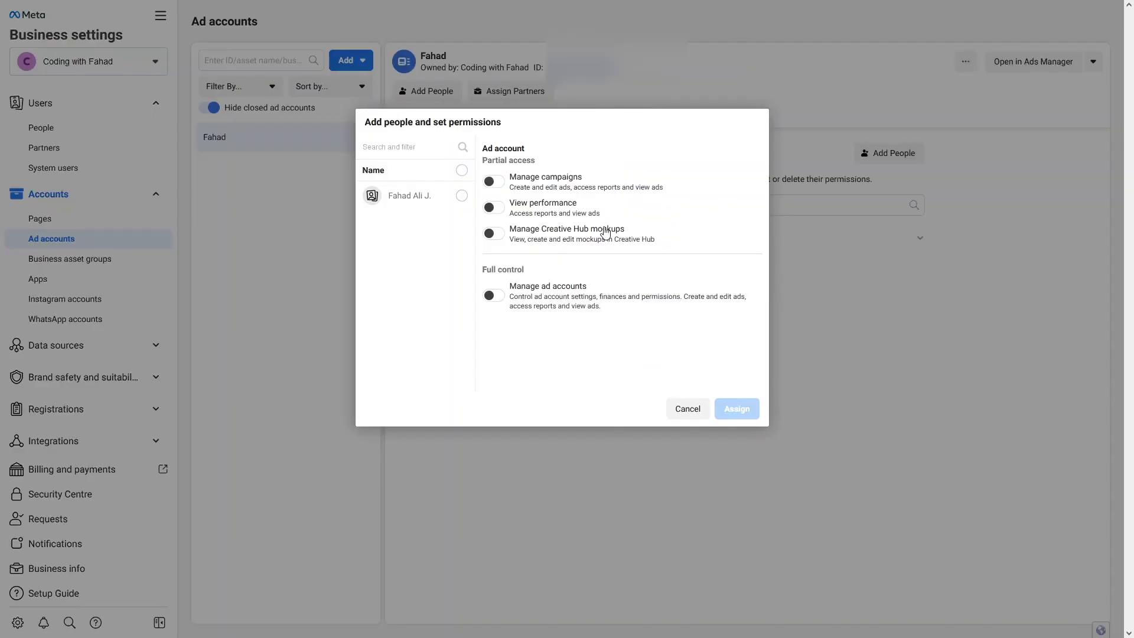
Step: Assign the person Manage campaigns permission on the Fahad ad account and dismiss the success message
{"action": "left_click", "coordinate": [500, 188]}
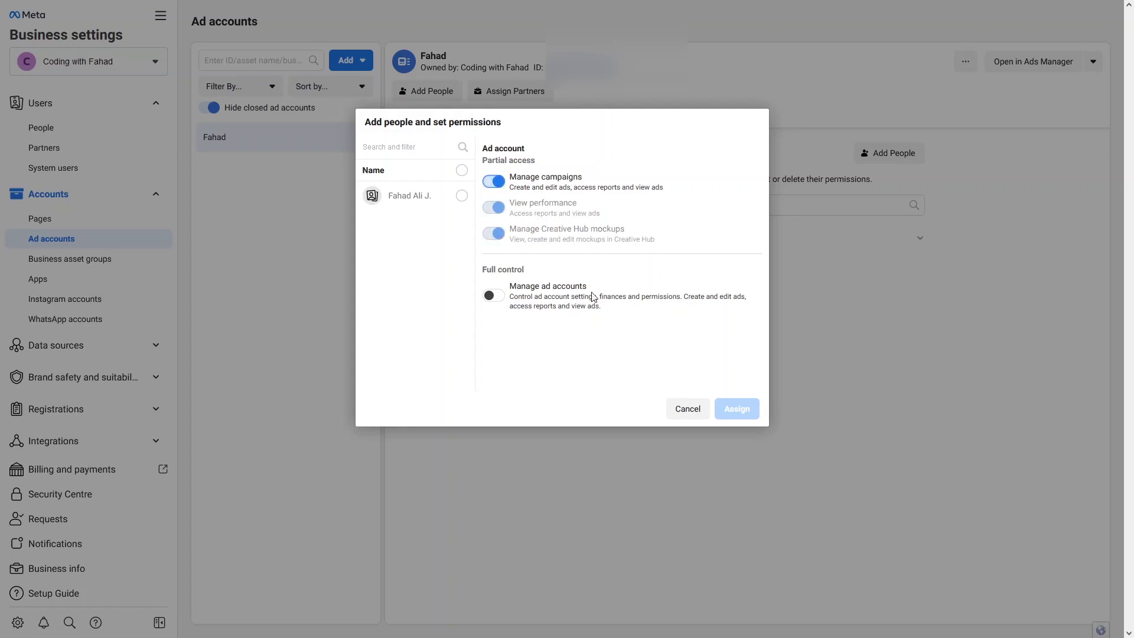
{"action": "left_click", "coordinate": [462, 196]}
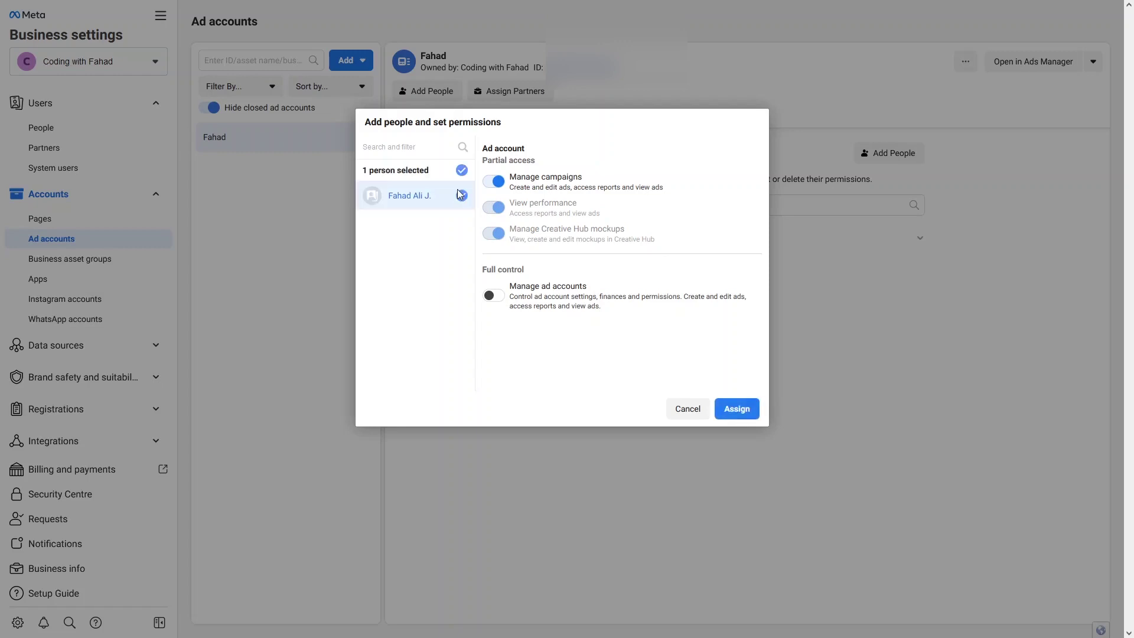
{"action": "left_click", "coordinate": [728, 410]}
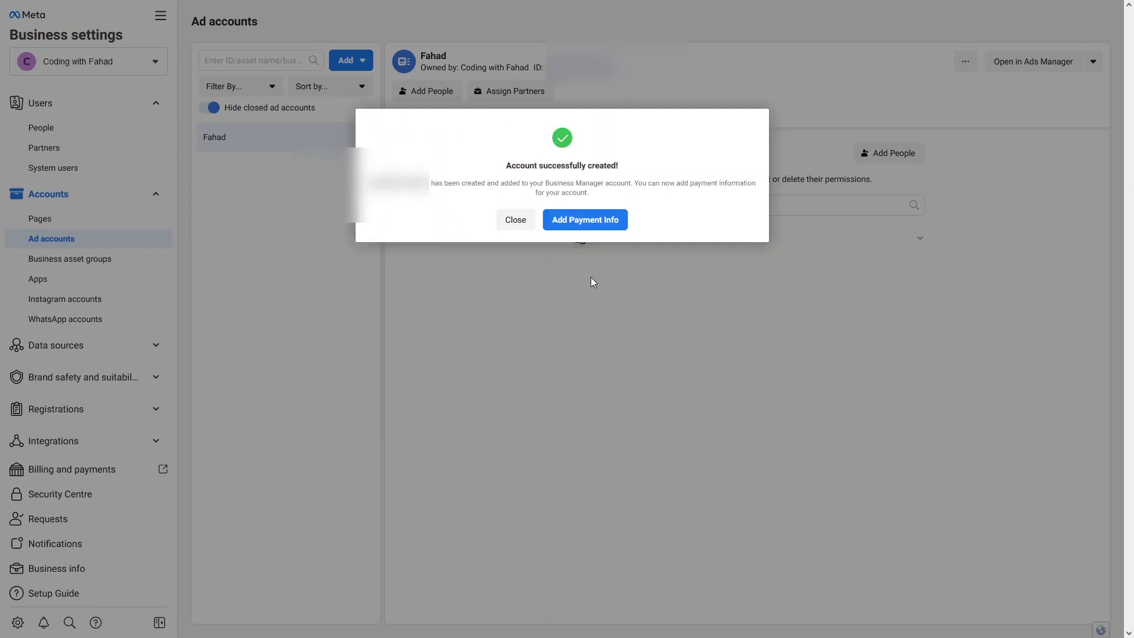
{"action": "left_click", "coordinate": [532, 230]}
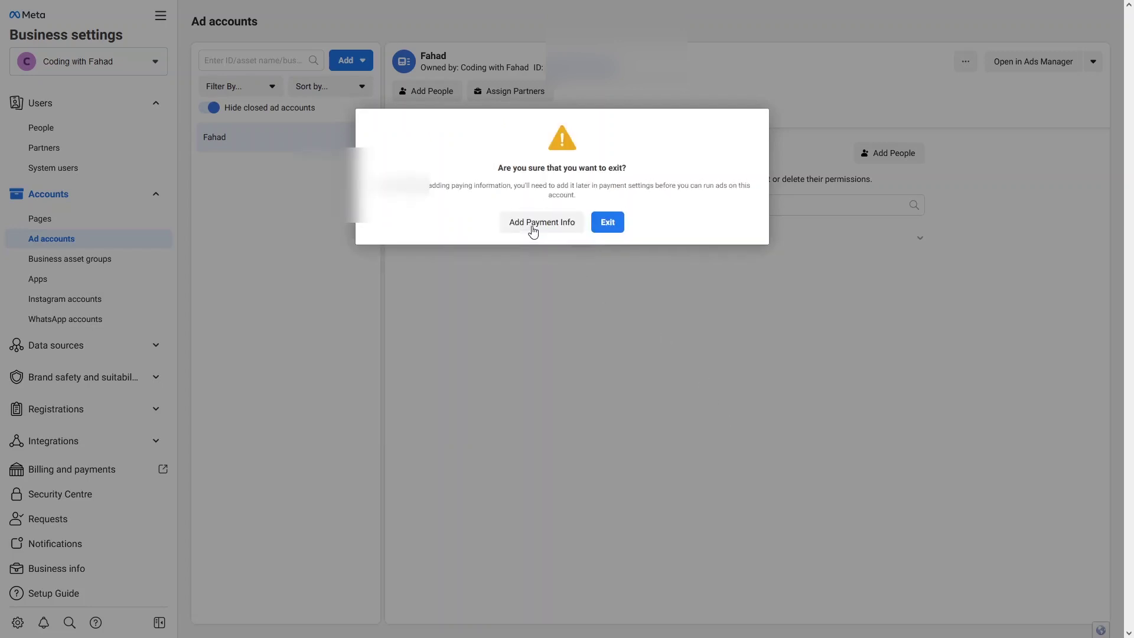
Step: Exit without adding payment info and open the Fahad ad account in Ads Manager
{"action": "left_click", "coordinate": [607, 222]}
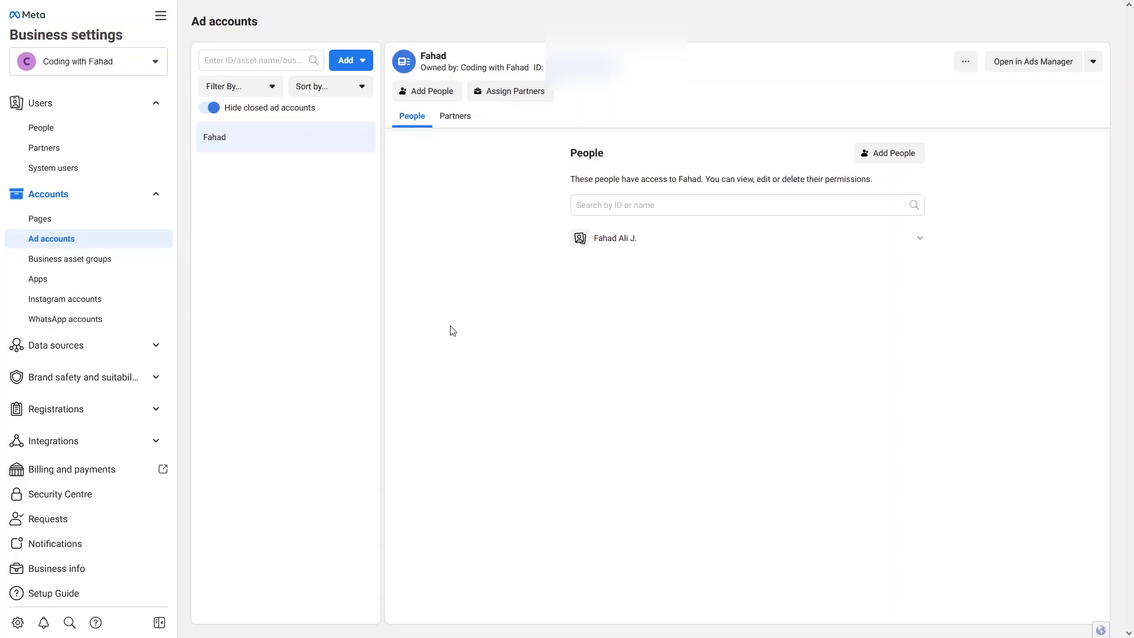
{"action": "left_click", "coordinate": [1030, 72]}
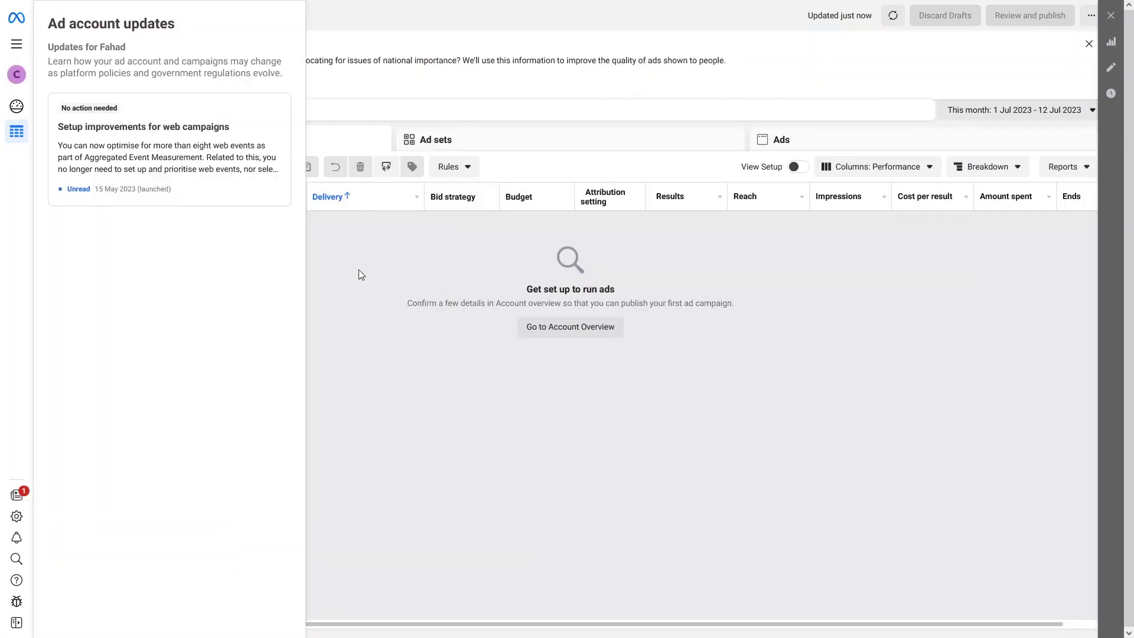
Step: Dismiss the updates panel and create a new campaign with the Engagement objective
{"action": "left_click", "coordinate": [352, 256]}
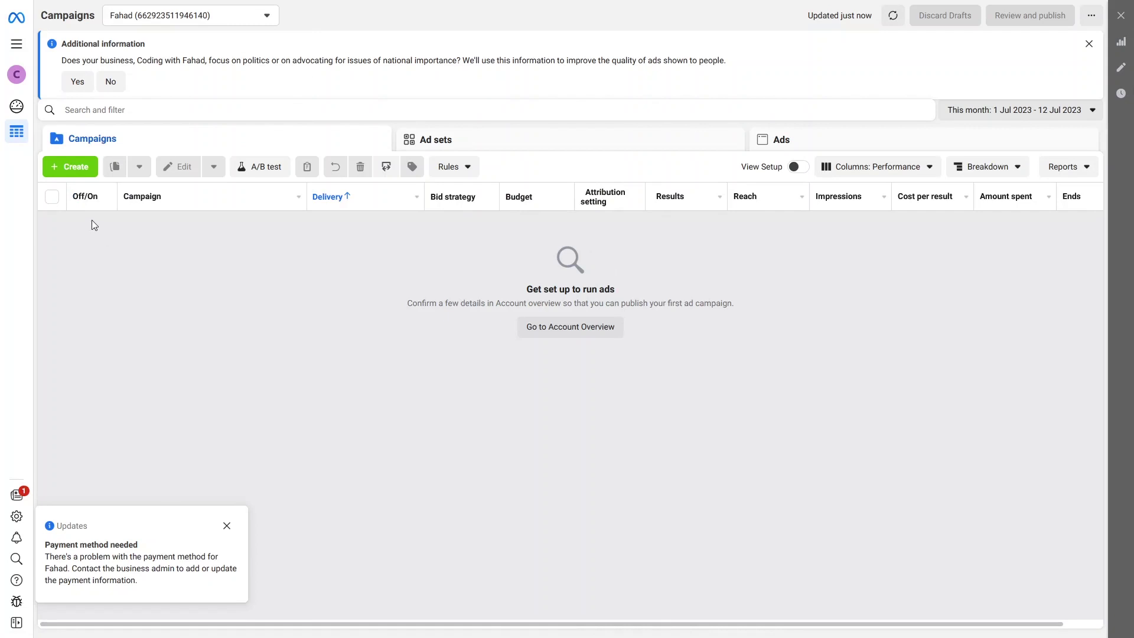
{"action": "left_click", "coordinate": [71, 170]}
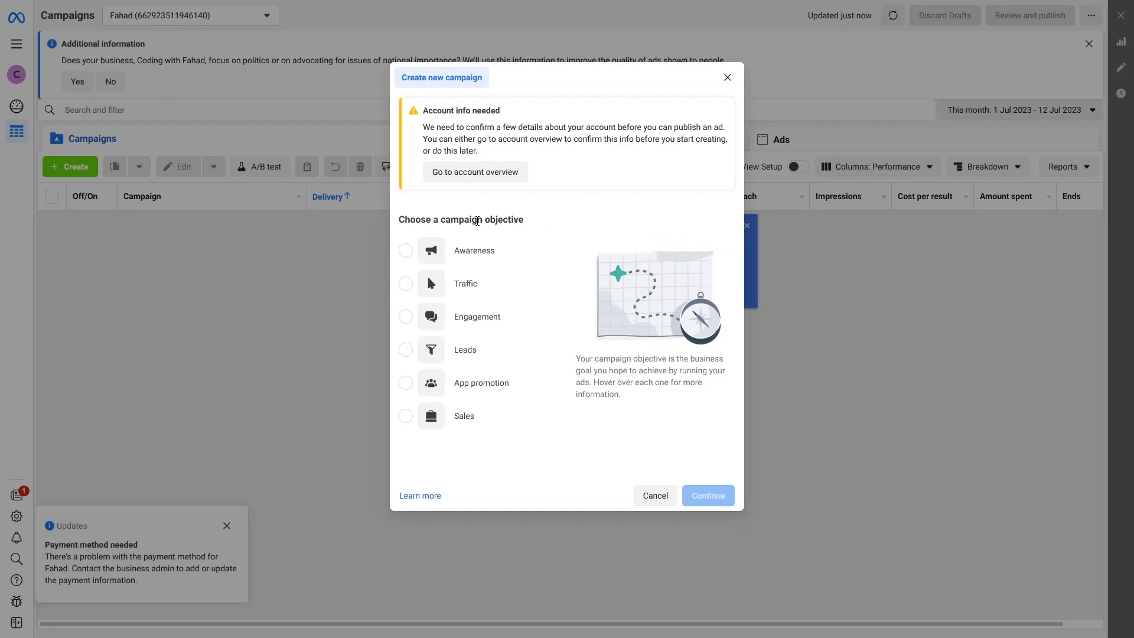
{"action": "left_click", "coordinate": [469, 325]}
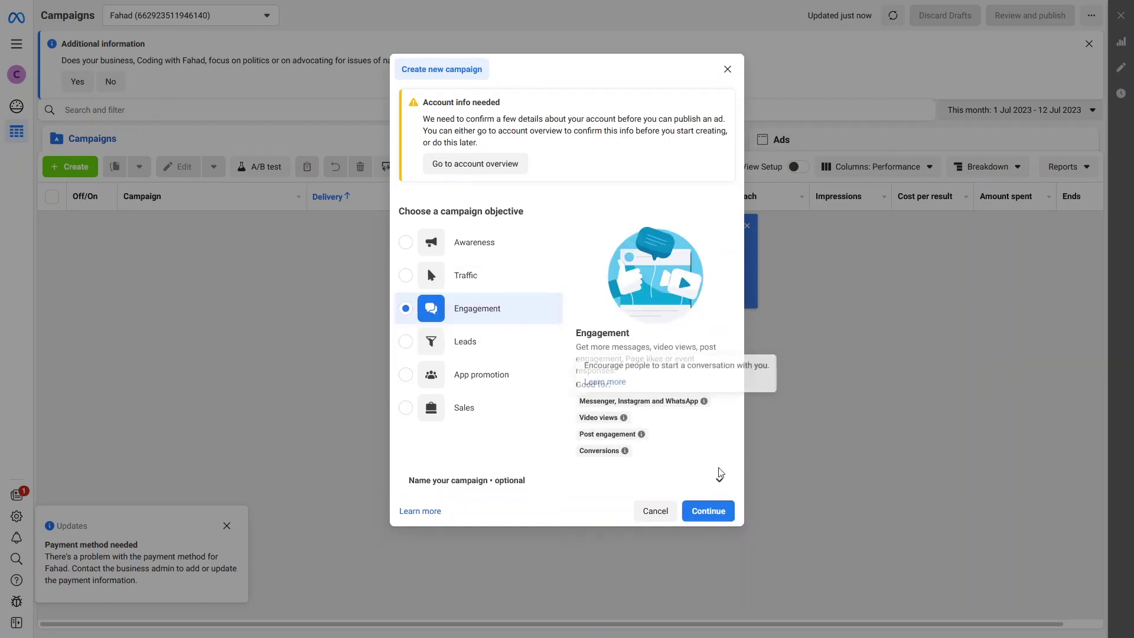
{"action": "left_click", "coordinate": [717, 512]}
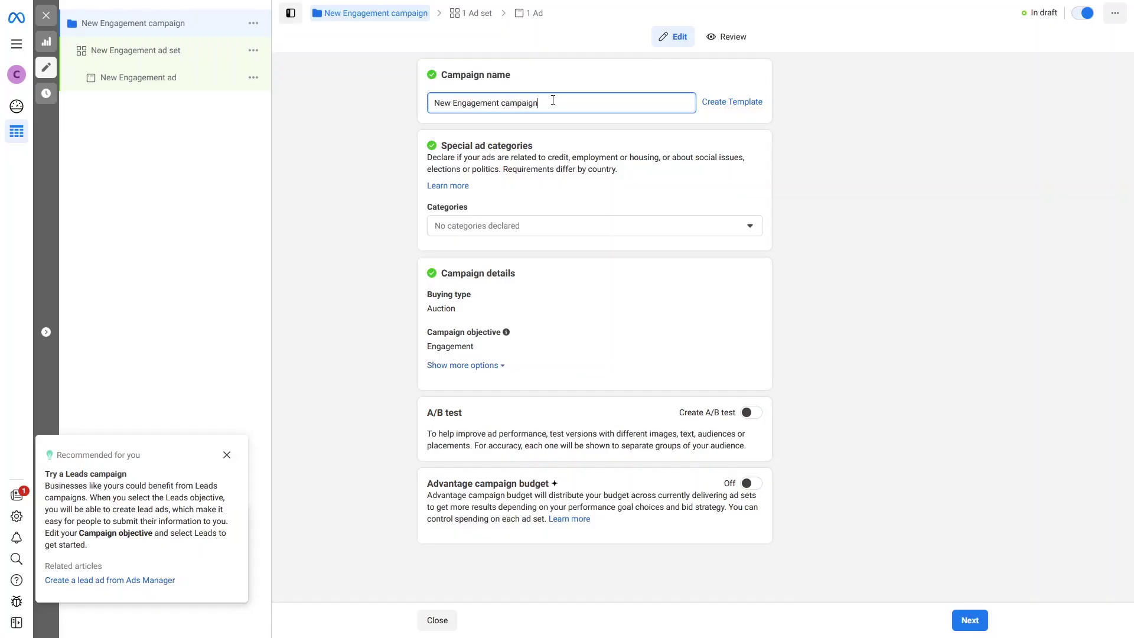
Step: Rename the campaign to 'My First Compagign'
{"action": "key", "text": "ctrl+a"}
{"action": "type", "text": "My Fir"}
{"action": "type", "text": "st Compa"}
{"action": "type", "text": "gign"}
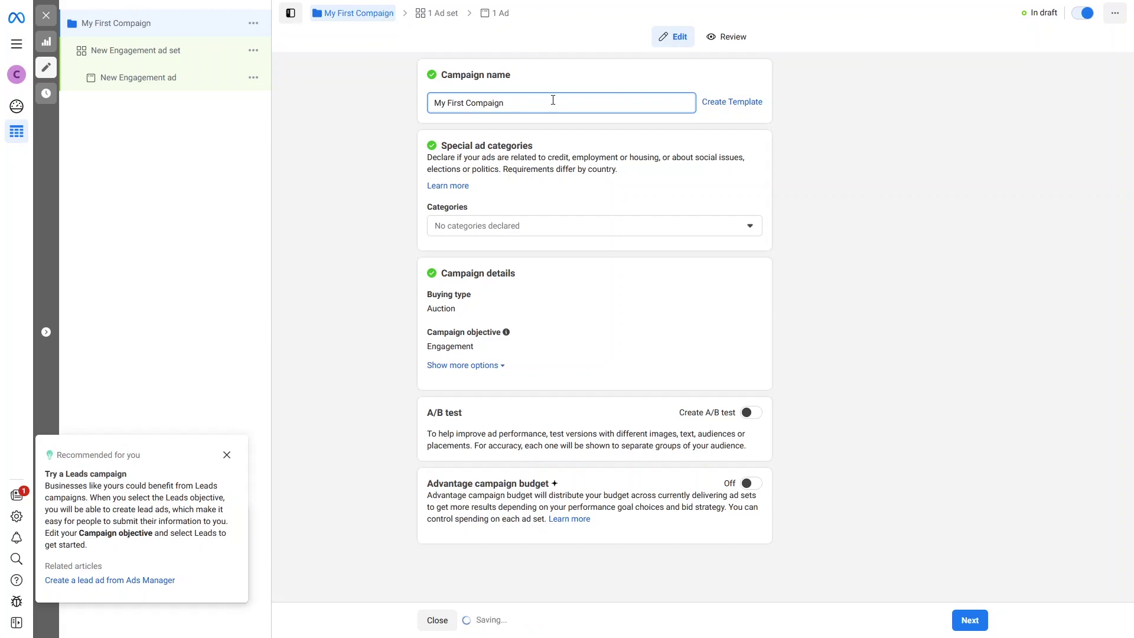
{"action": "key", "text": "Tab"}
Step: Set the special ad category to Employment, with Pakistan as the country
{"action": "left_click", "coordinate": [553, 156]}
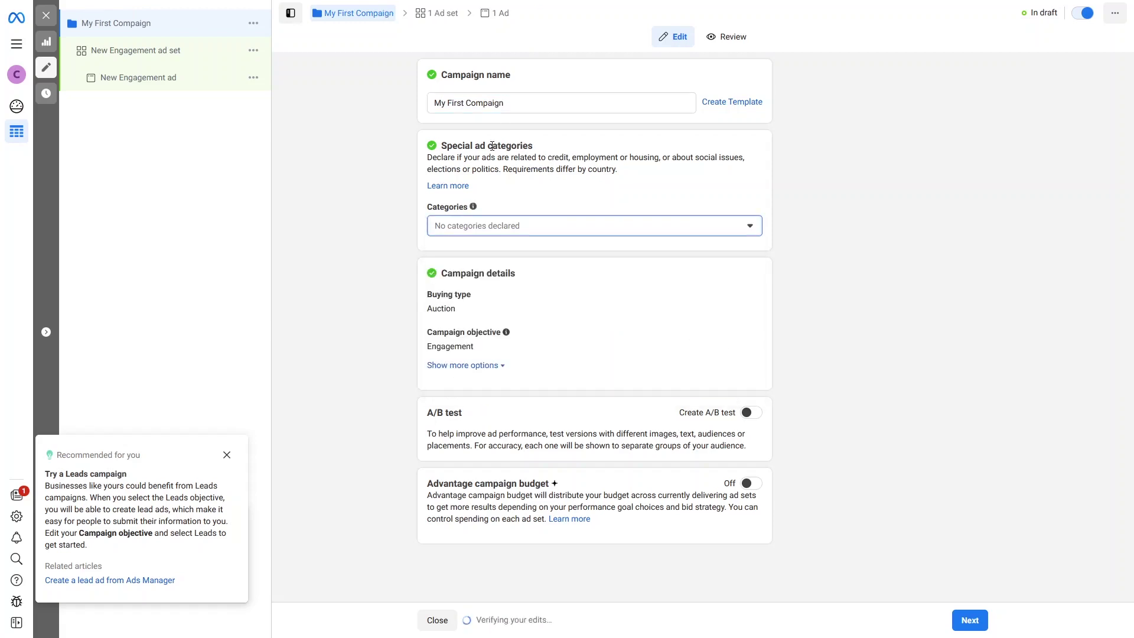
{"action": "left_click", "coordinate": [539, 229]}
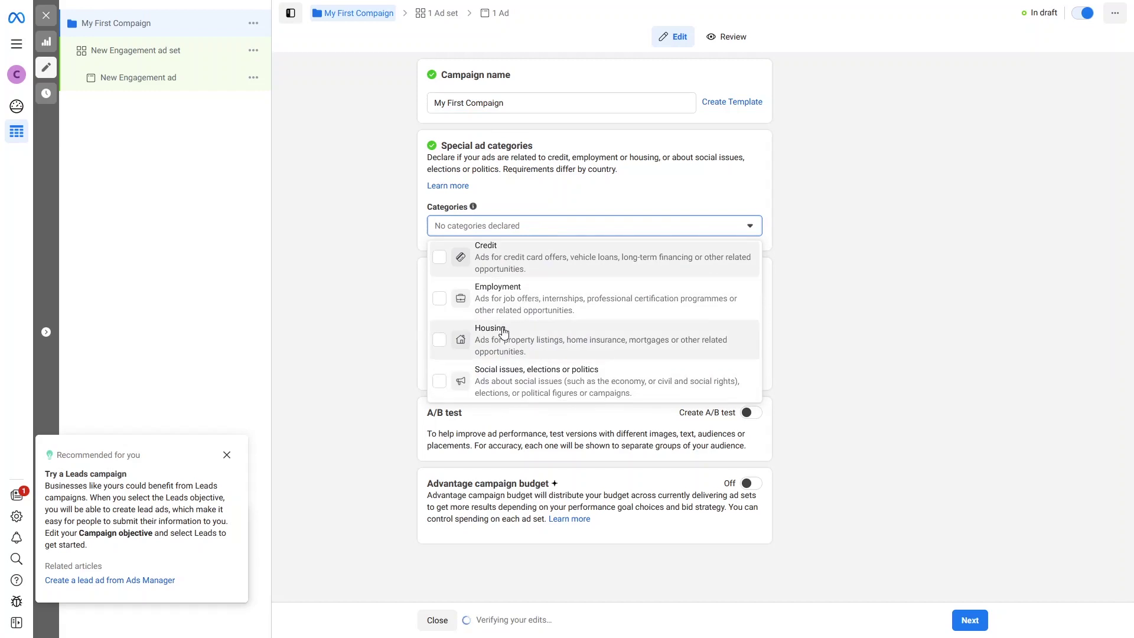
{"action": "left_click", "coordinate": [484, 302]}
{"action": "left_click", "coordinate": [408, 306]}
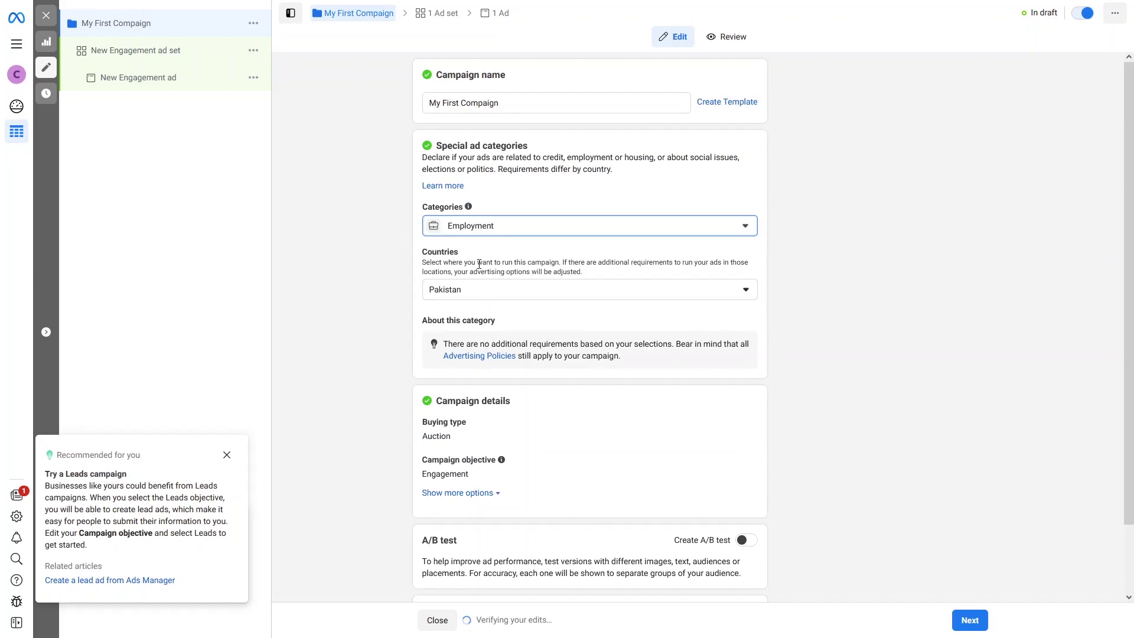
{"action": "scroll", "coordinate": [465, 310], "scroll_direction": "down", "scroll_amount": 1}
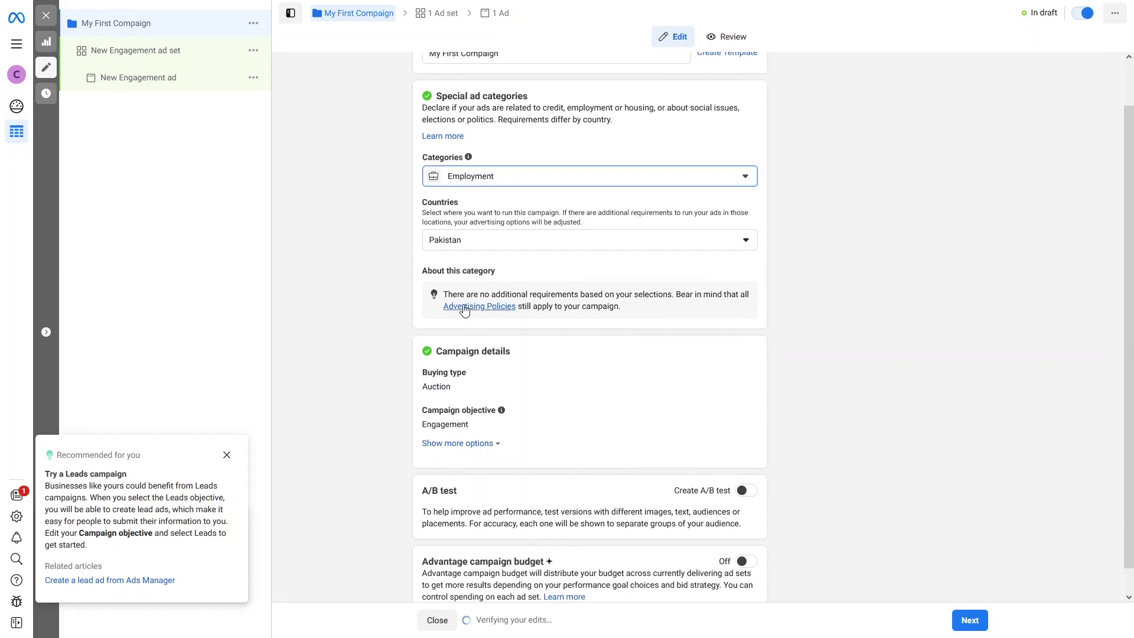
Step: Open the ad set editor, keep its default name, and review the conversion location options
{"action": "left_click", "coordinate": [970, 624]}
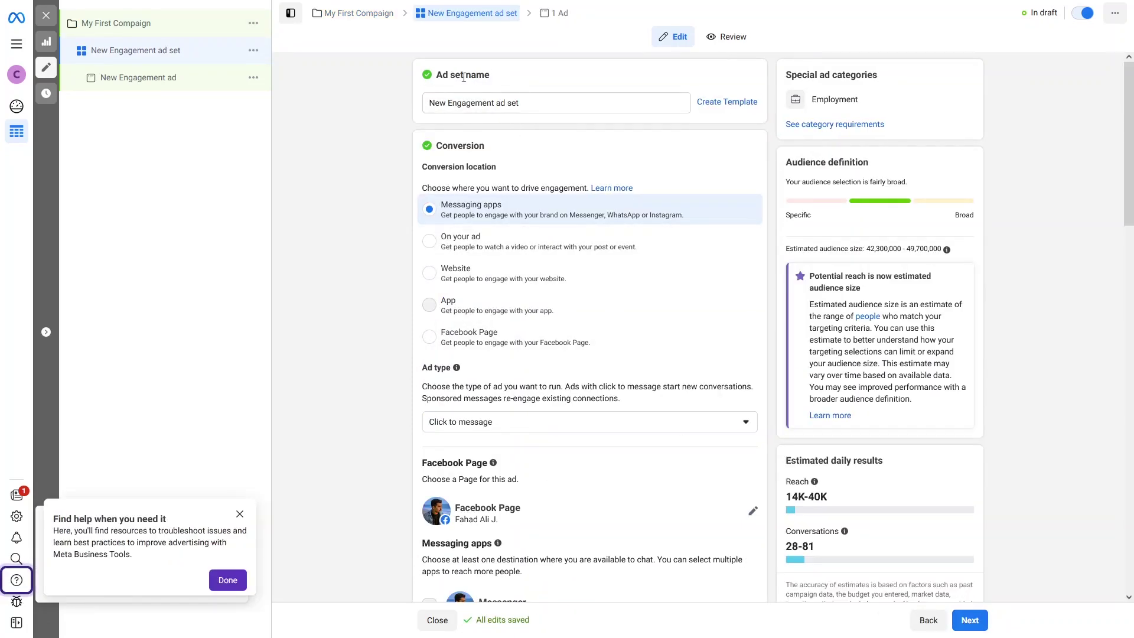
{"action": "left_click", "coordinate": [564, 105]}
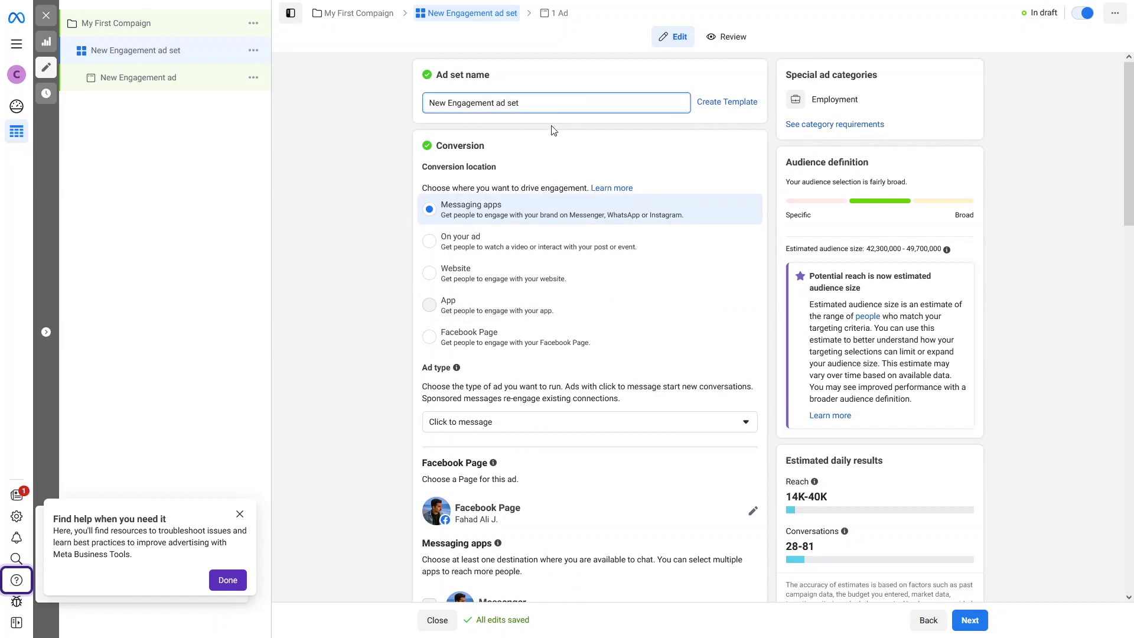
{"action": "triple_click", "coordinate": [512, 105]}
{"action": "left_click", "coordinate": [522, 148]}
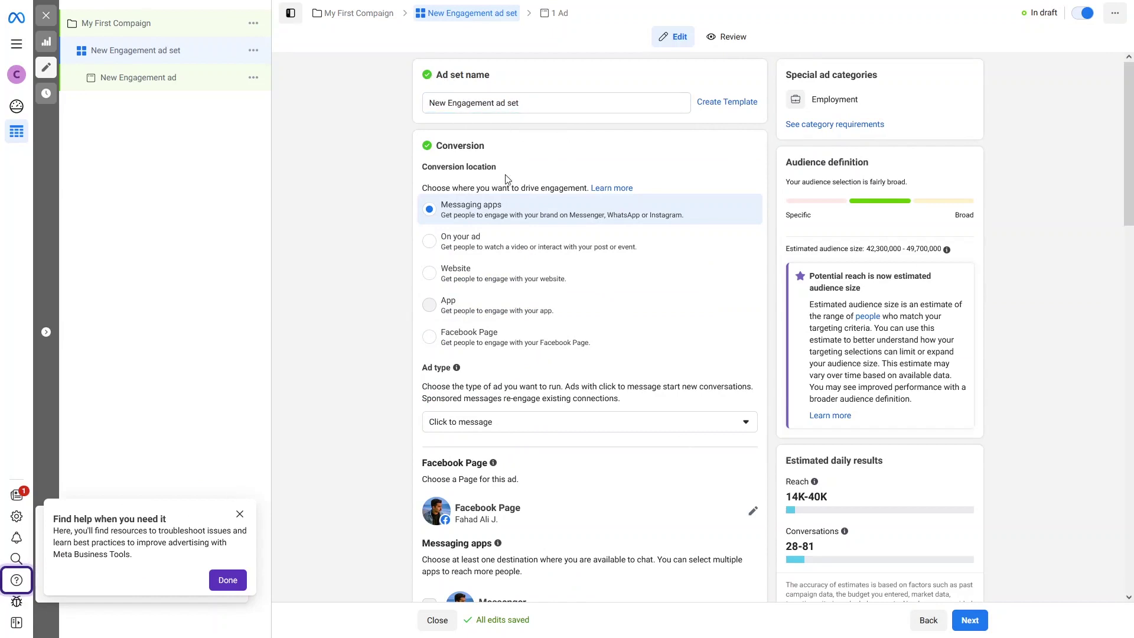
{"action": "left_click_drag", "start_coordinate": [506, 175], "coordinate": [433, 170]}
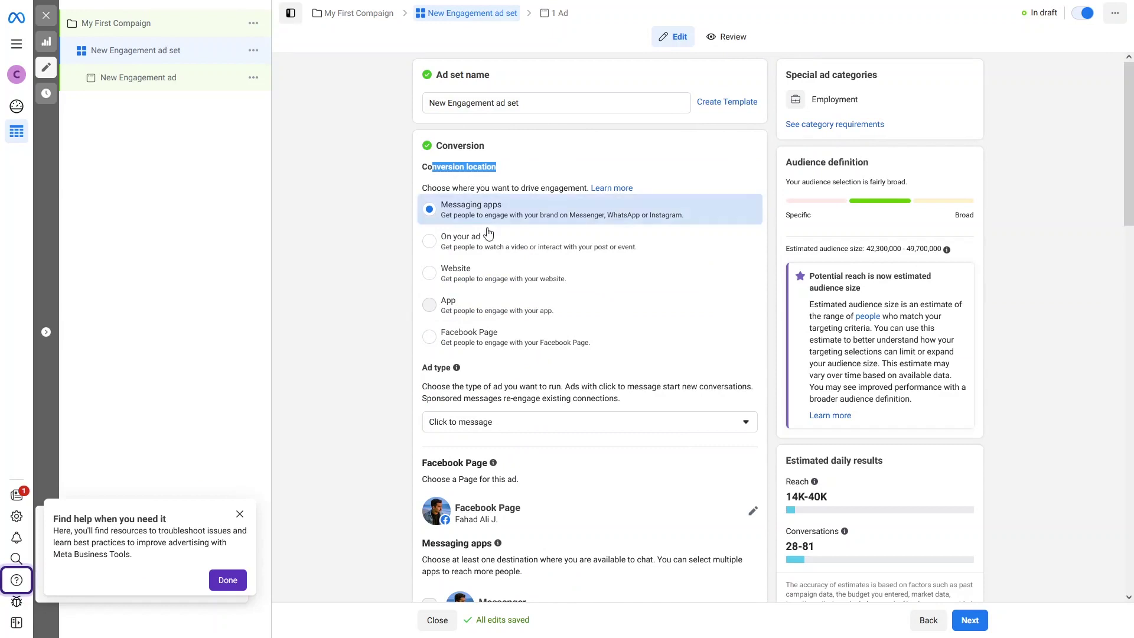
{"action": "left_click_drag", "start_coordinate": [519, 188], "coordinate": [580, 187]}
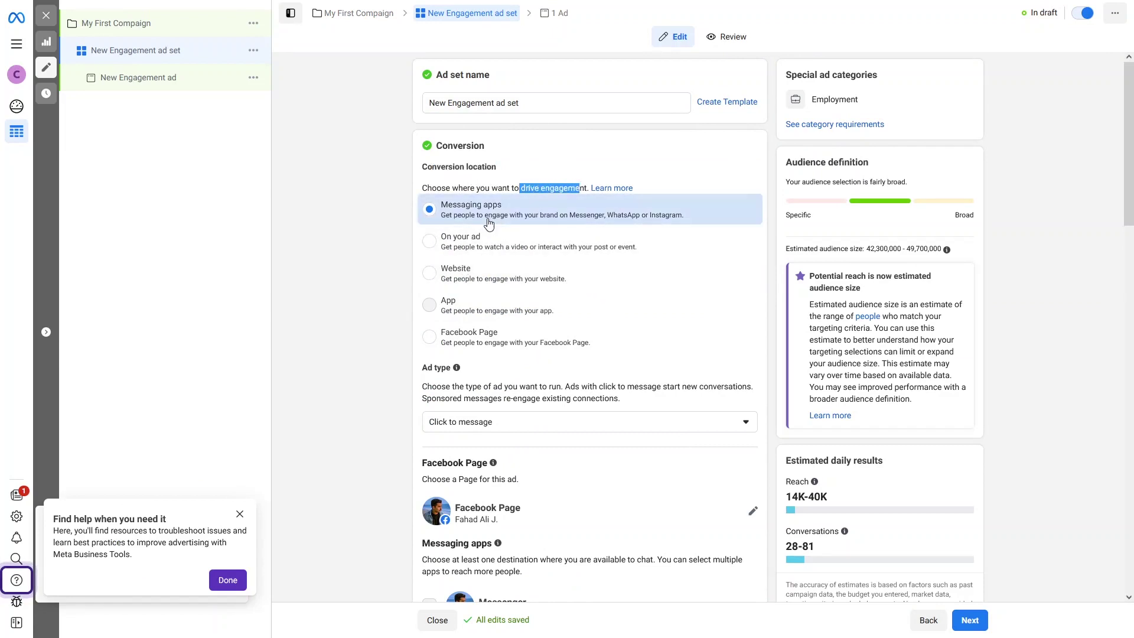
{"action": "left_click", "coordinate": [450, 342]}
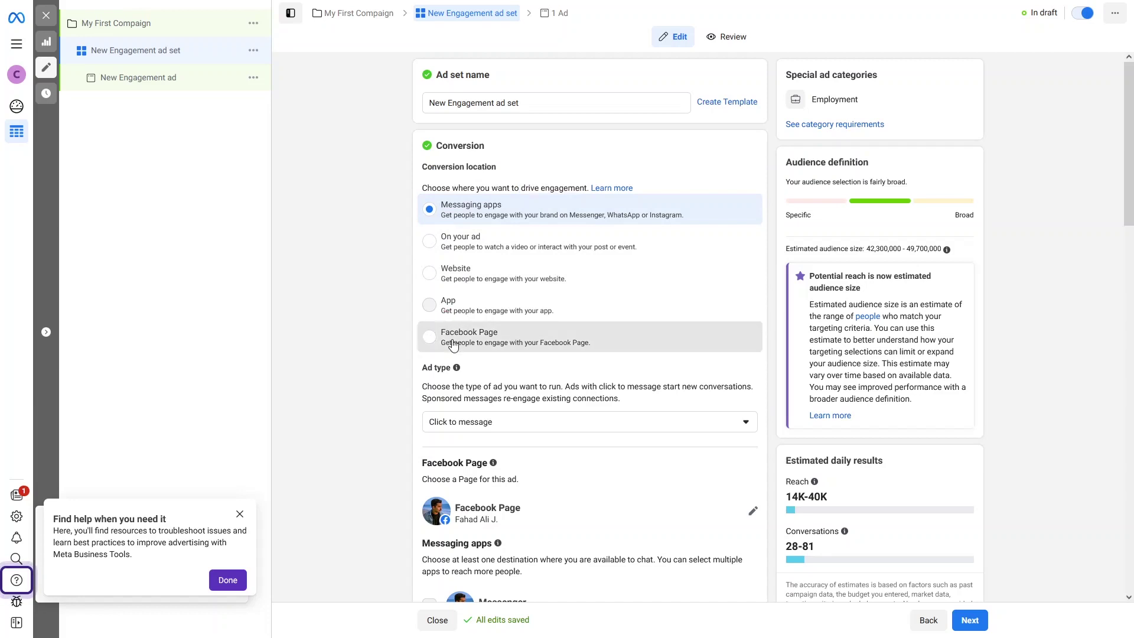
{"action": "scroll", "coordinate": [453, 367], "scroll_direction": "down", "scroll_amount": 2}
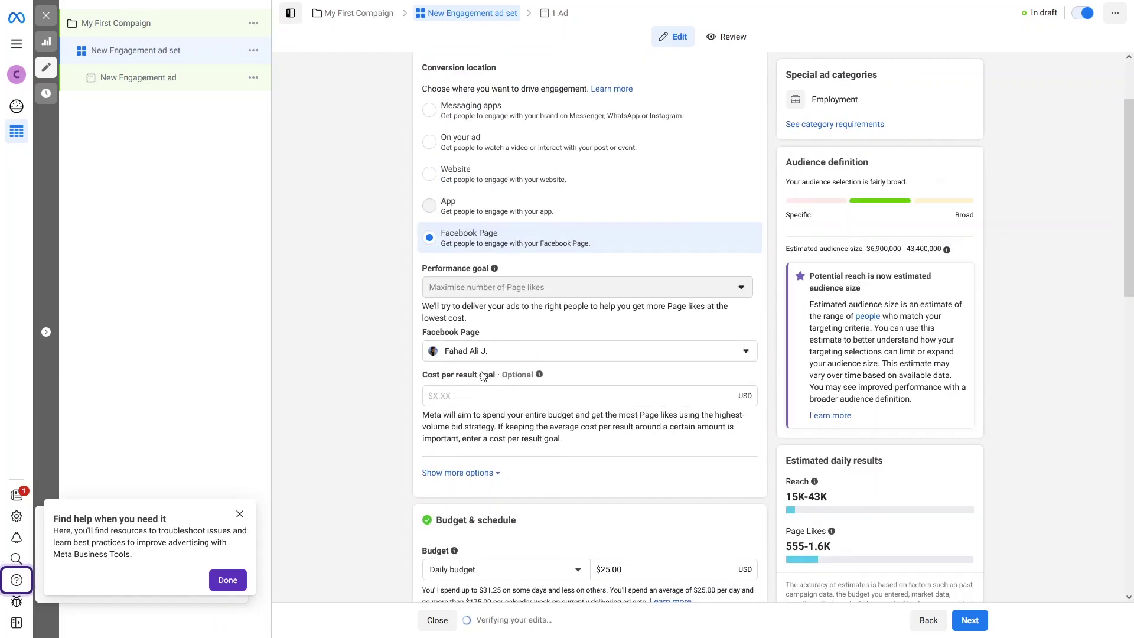
Step: Choose Website as the conversion location and review the performance goal and $20.00 daily budget
{"action": "left_click", "coordinate": [434, 178]}
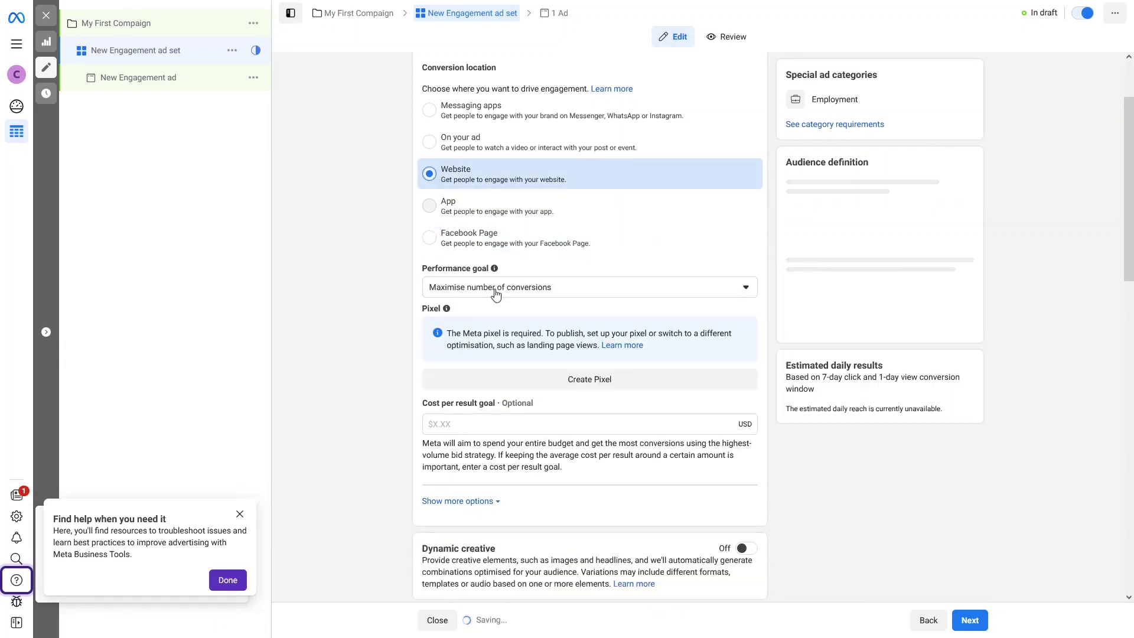
{"action": "left_click_drag", "start_coordinate": [419, 269], "coordinate": [479, 274]}
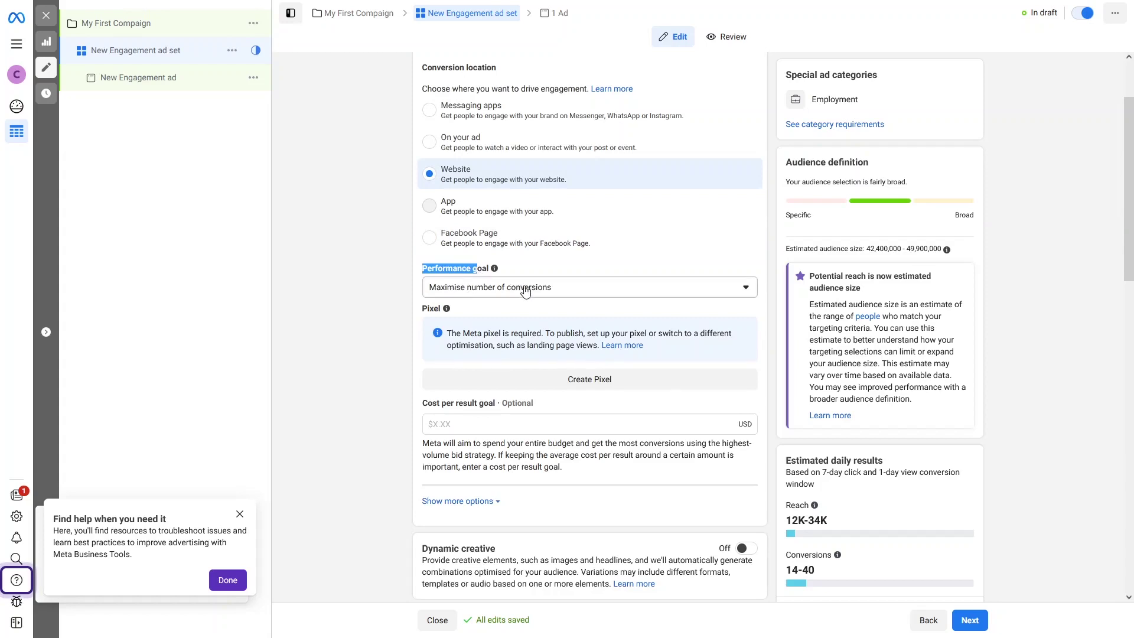
{"action": "scroll", "coordinate": [498, 317], "scroll_direction": "down", "scroll_amount": 2}
{"action": "scroll", "coordinate": [499, 317], "scroll_direction": "down", "scroll_amount": 4}
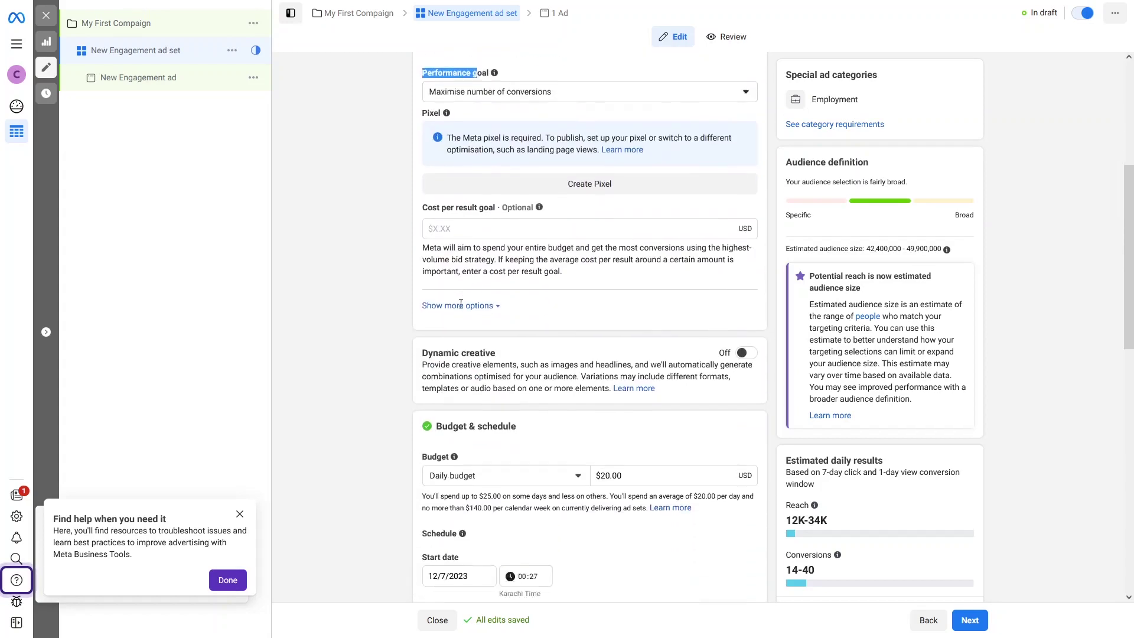
{"action": "scroll", "coordinate": [443, 291], "scroll_direction": "up", "scroll_amount": 3}
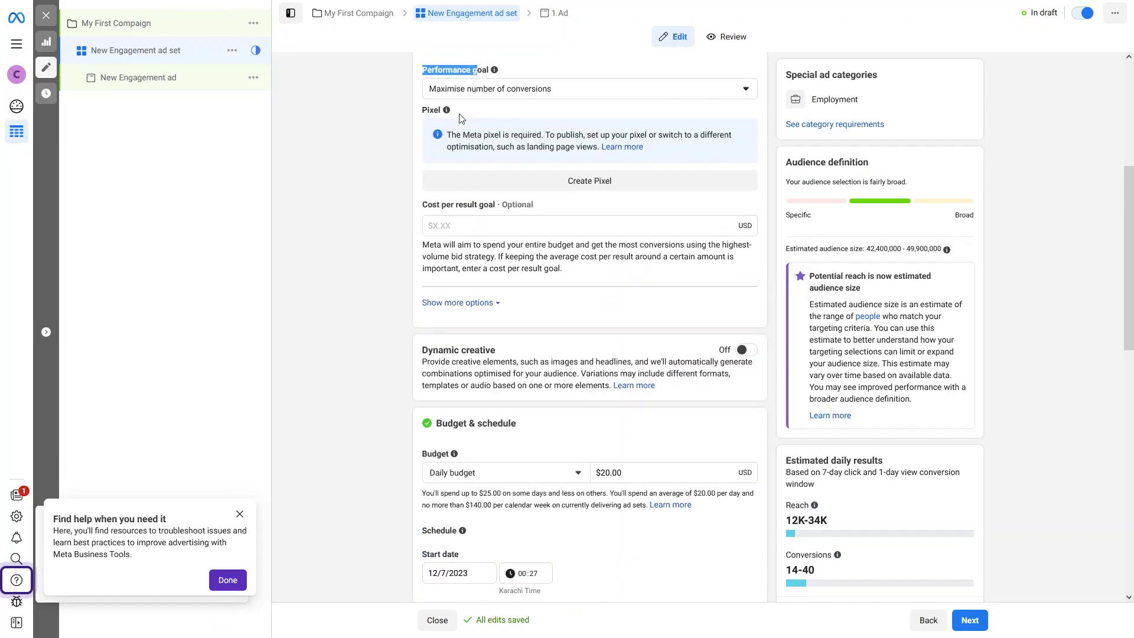
{"action": "scroll", "coordinate": [472, 278], "scroll_direction": "down", "scroll_amount": 4}
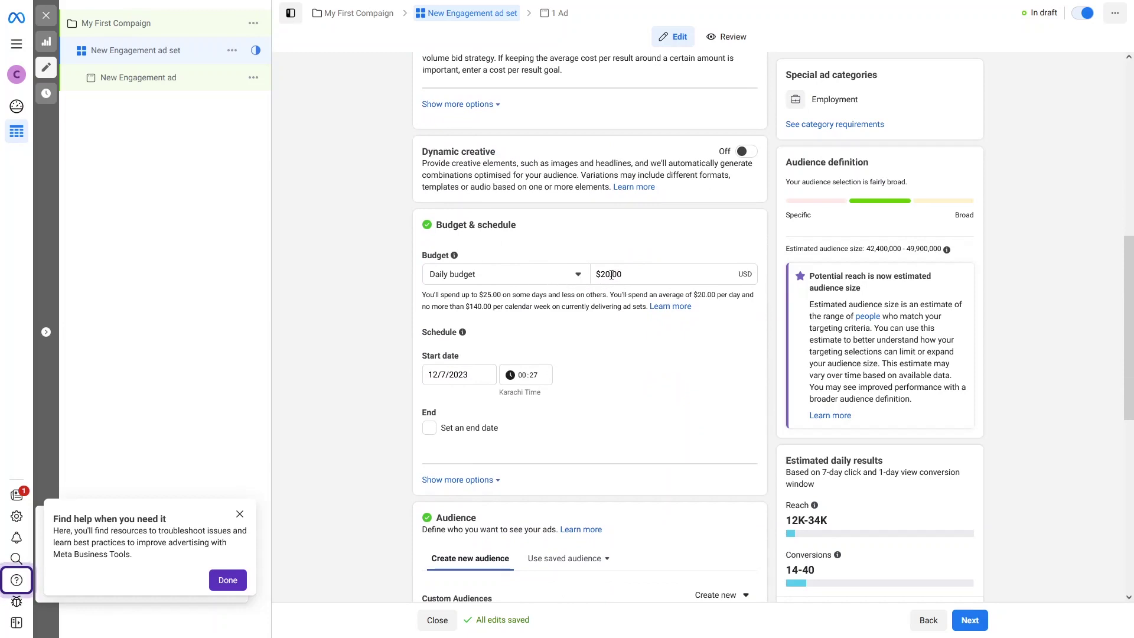
{"action": "left_click_drag", "start_coordinate": [625, 275], "coordinate": [594, 275]}
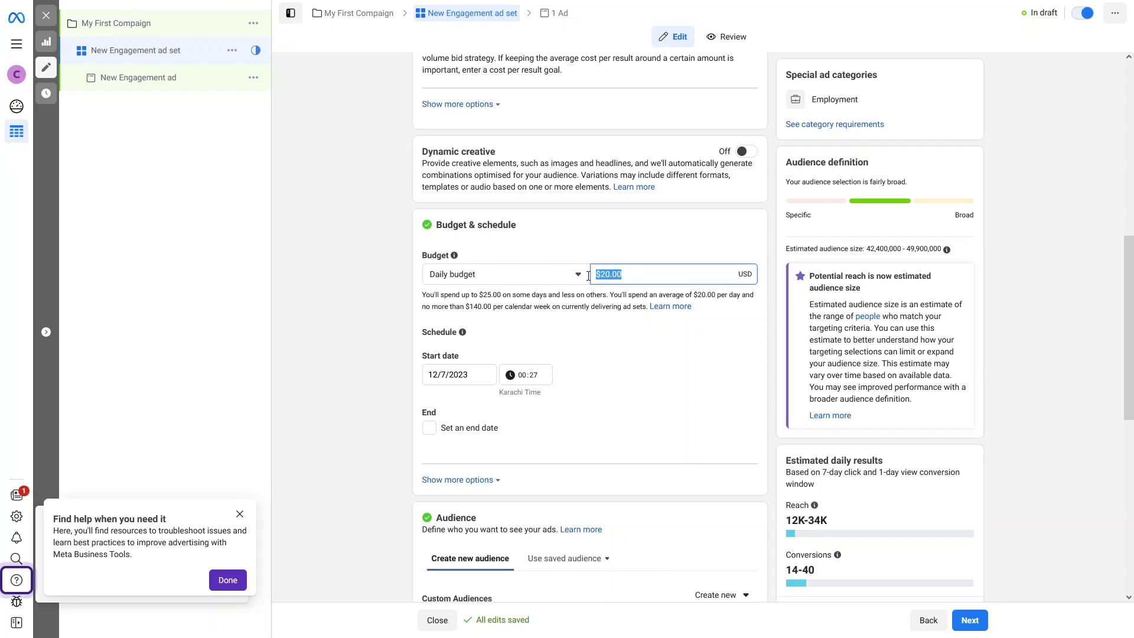
{"action": "scroll", "coordinate": [502, 354], "scroll_direction": "down", "scroll_amount": 1}
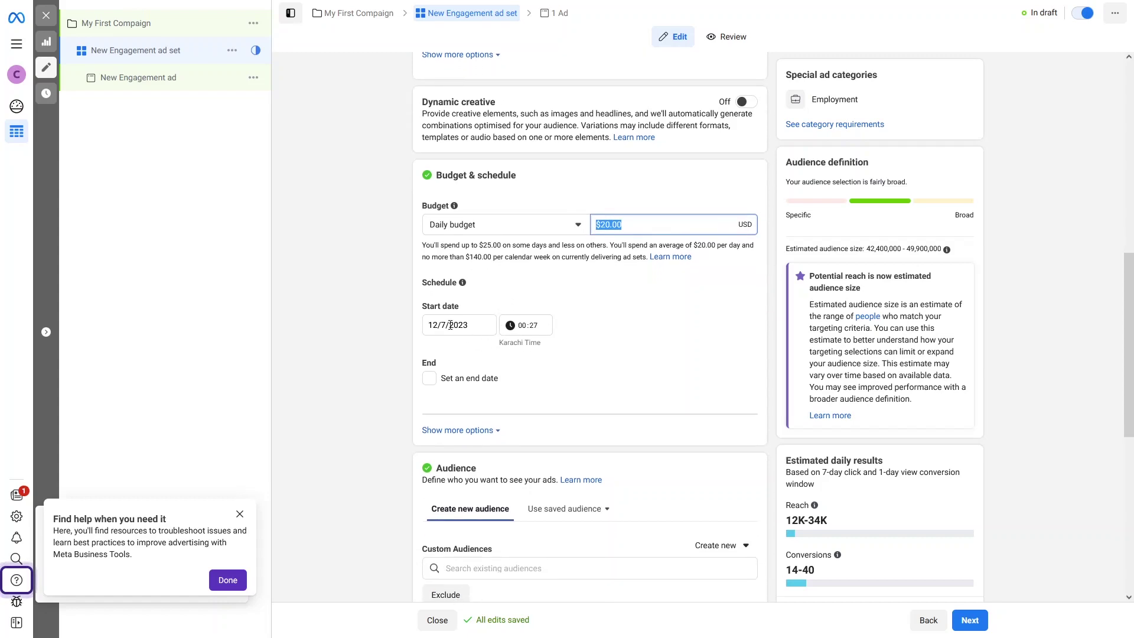
{"action": "scroll", "coordinate": [526, 359], "scroll_direction": "up", "scroll_amount": 1}
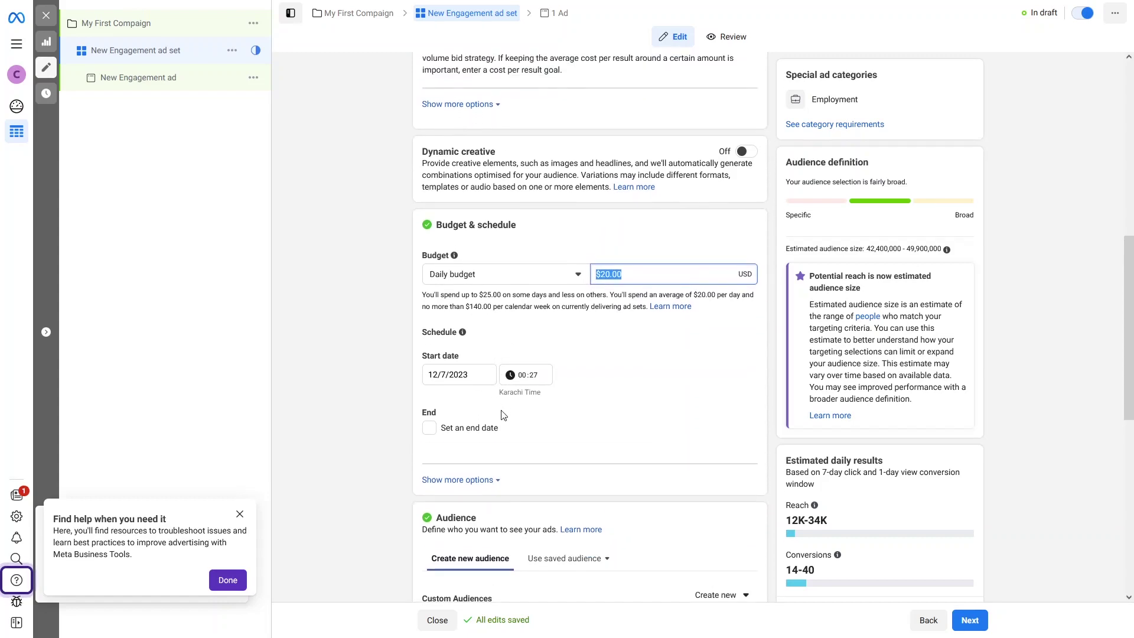
{"action": "left_click", "coordinate": [466, 480]}
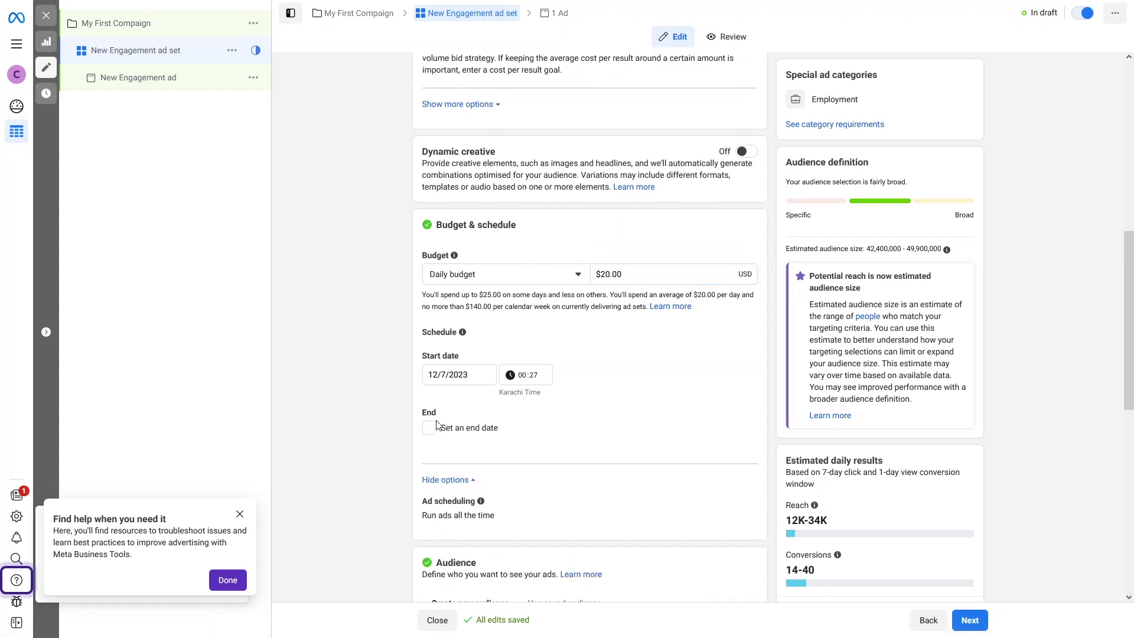
{"action": "scroll", "coordinate": [462, 414], "scroll_direction": "down", "scroll_amount": 2}
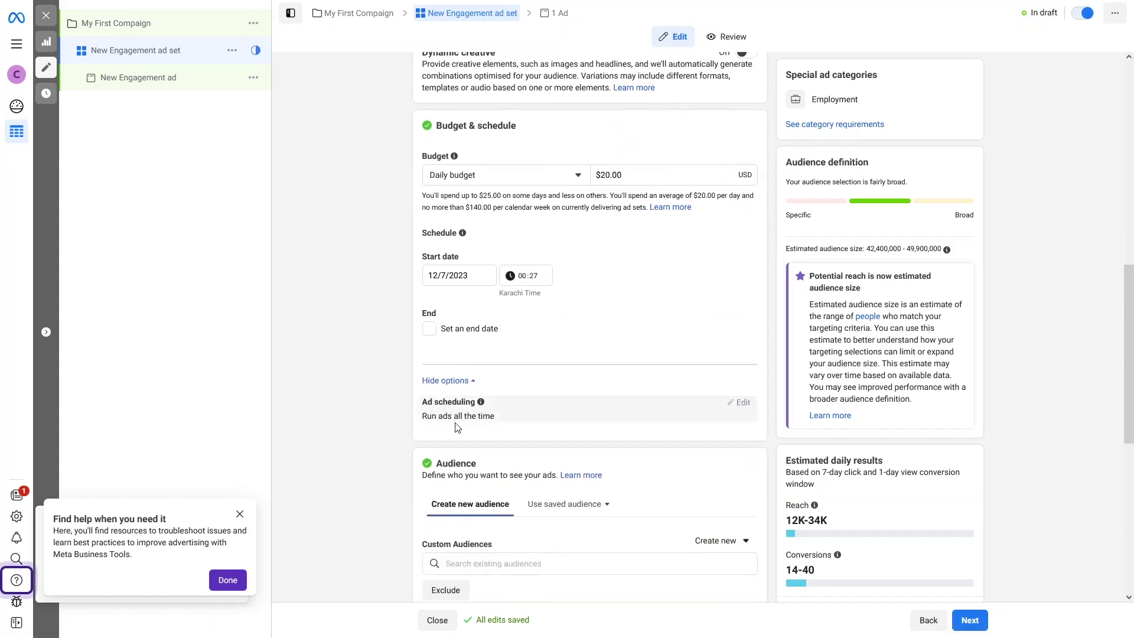
{"action": "left_click", "coordinate": [470, 382]}
{"action": "scroll", "coordinate": [473, 354], "scroll_direction": "down", "scroll_amount": 3}
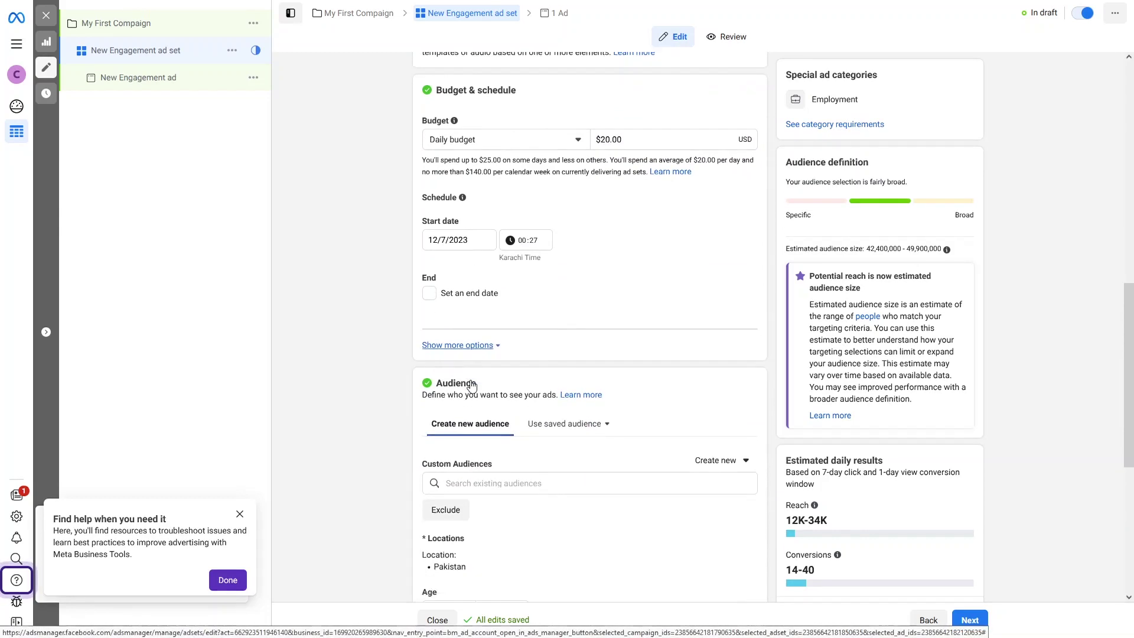
{"action": "scroll", "coordinate": [481, 303], "scroll_direction": "down", "scroll_amount": 2}
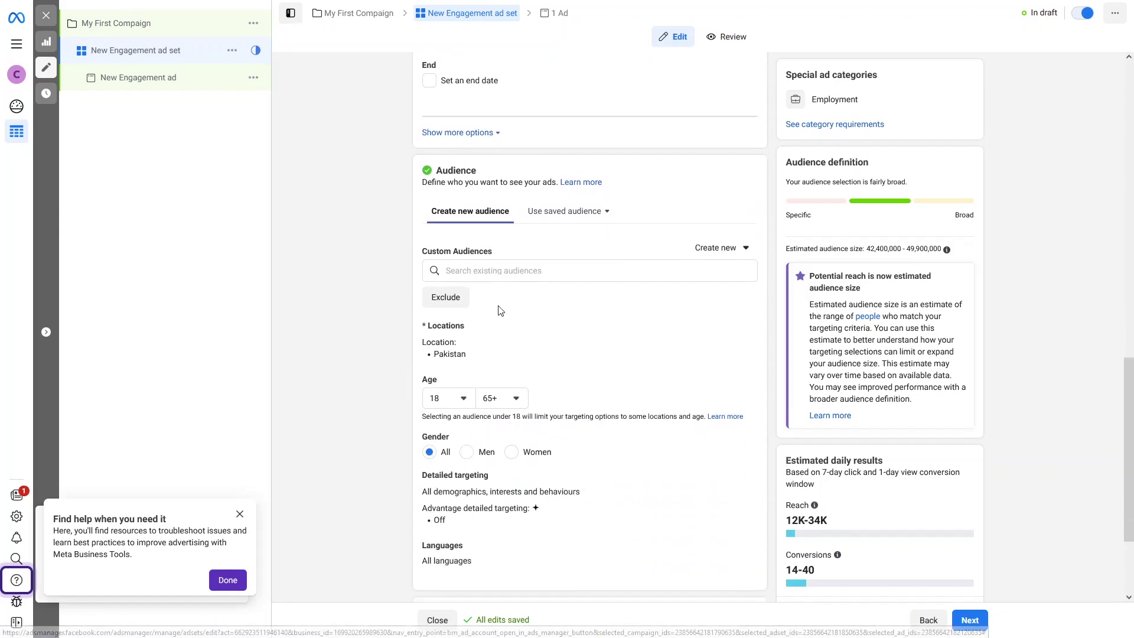
{"action": "left_click", "coordinate": [553, 215]}
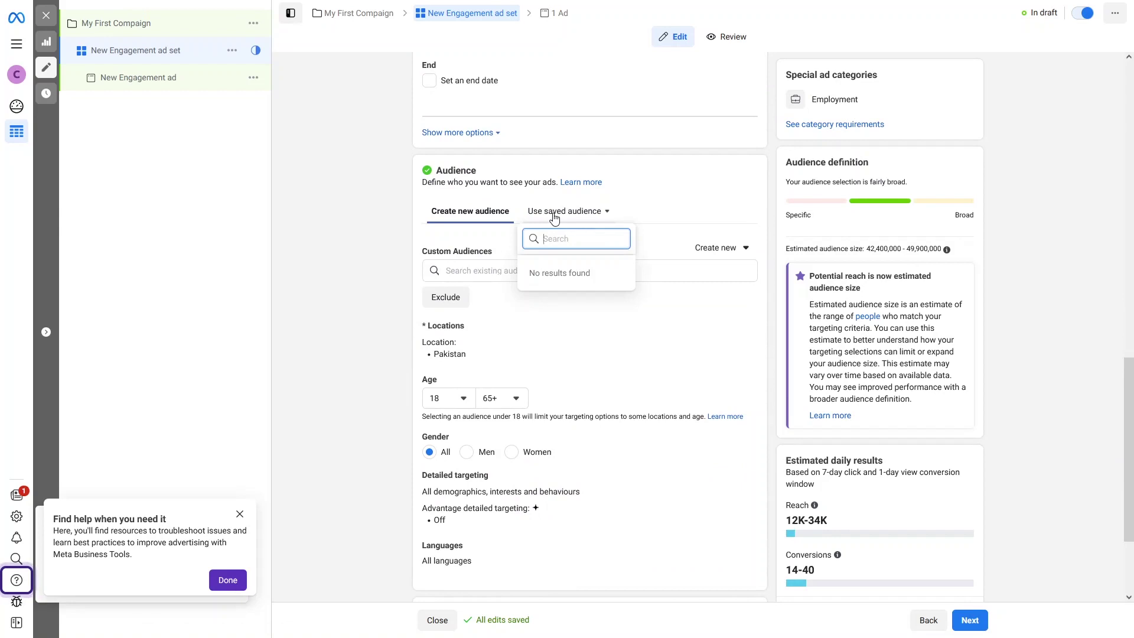
{"action": "left_click", "coordinate": [483, 241]}
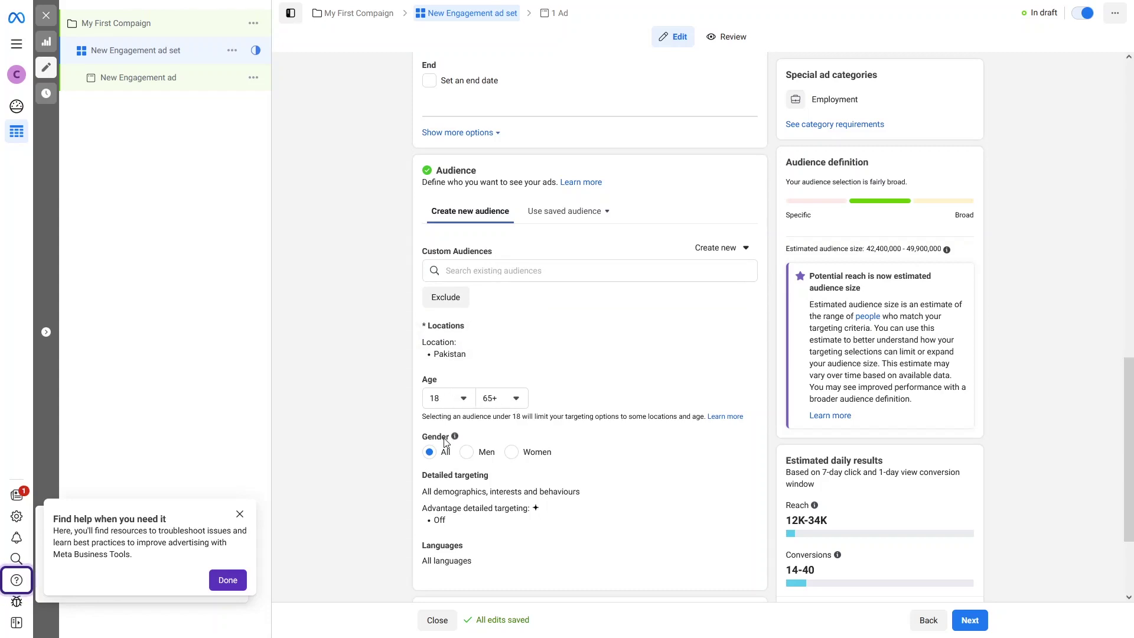
{"action": "mouse_move", "coordinate": [449, 444]}
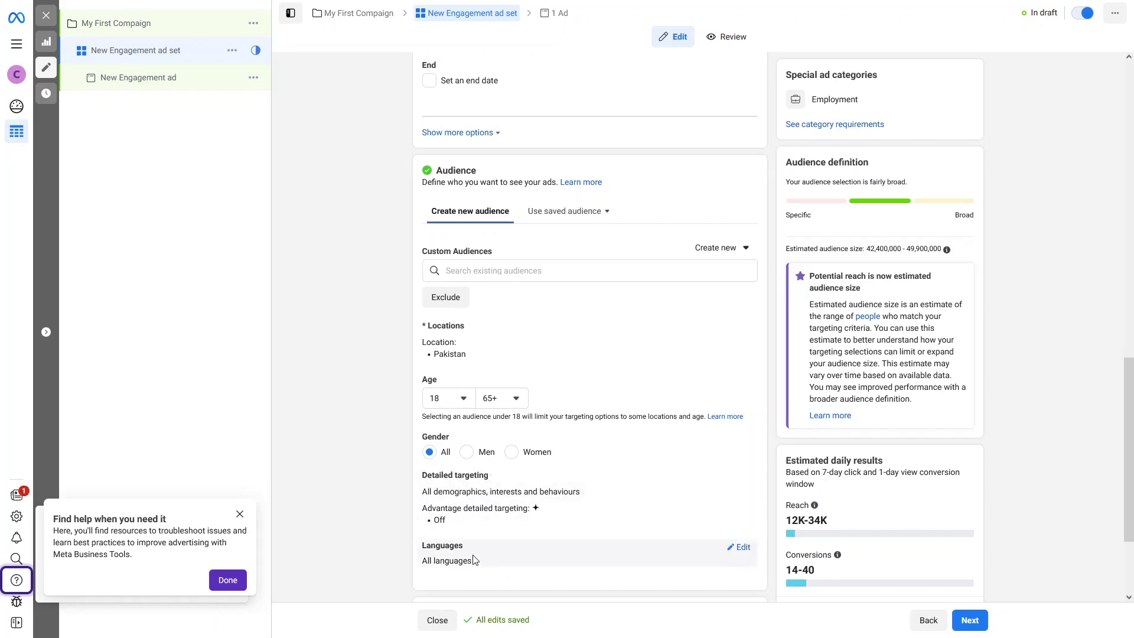
Step: Advance to the New Engagement ad, keep Create Ad, and review manual upload with single image or video
{"action": "left_click", "coordinate": [952, 617]}
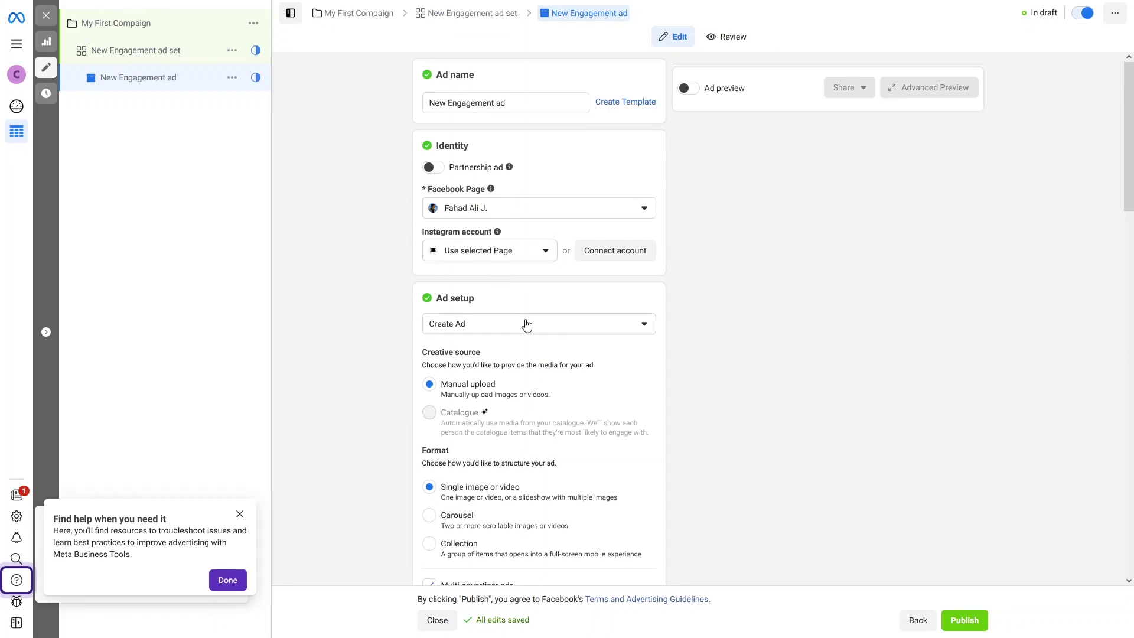
{"action": "scroll", "coordinate": [525, 322], "scroll_direction": "down", "scroll_amount": 3}
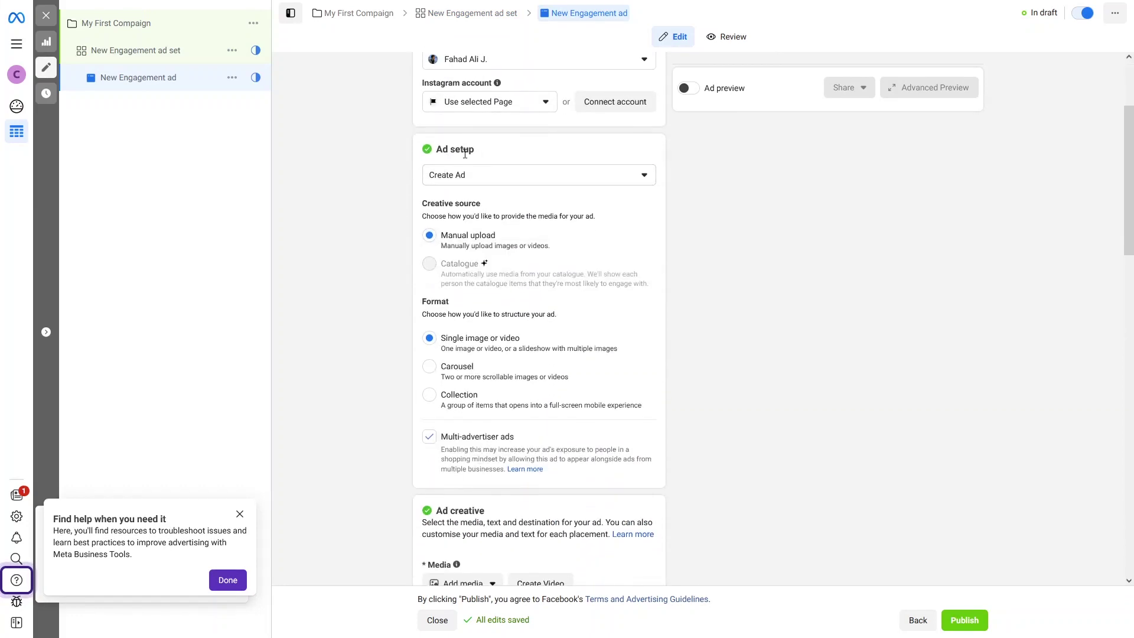
{"action": "triple_click", "coordinate": [464, 153]}
{"action": "left_click", "coordinate": [495, 176]}
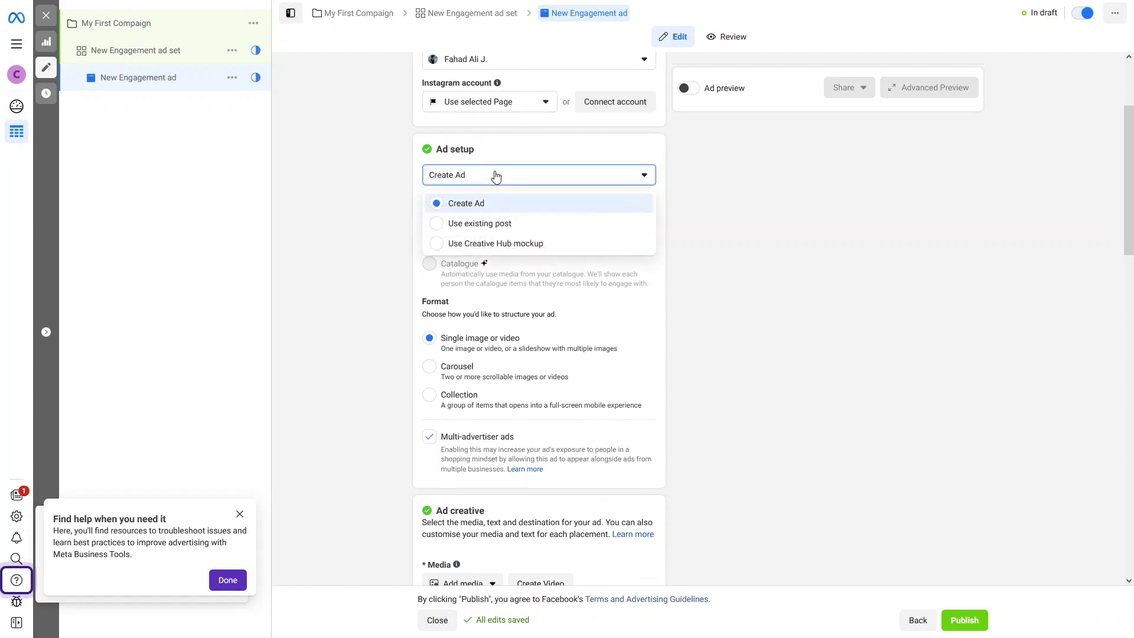
{"action": "left_click", "coordinate": [496, 203]}
{"action": "scroll", "coordinate": [444, 164], "scroll_direction": "down", "scroll_amount": 1}
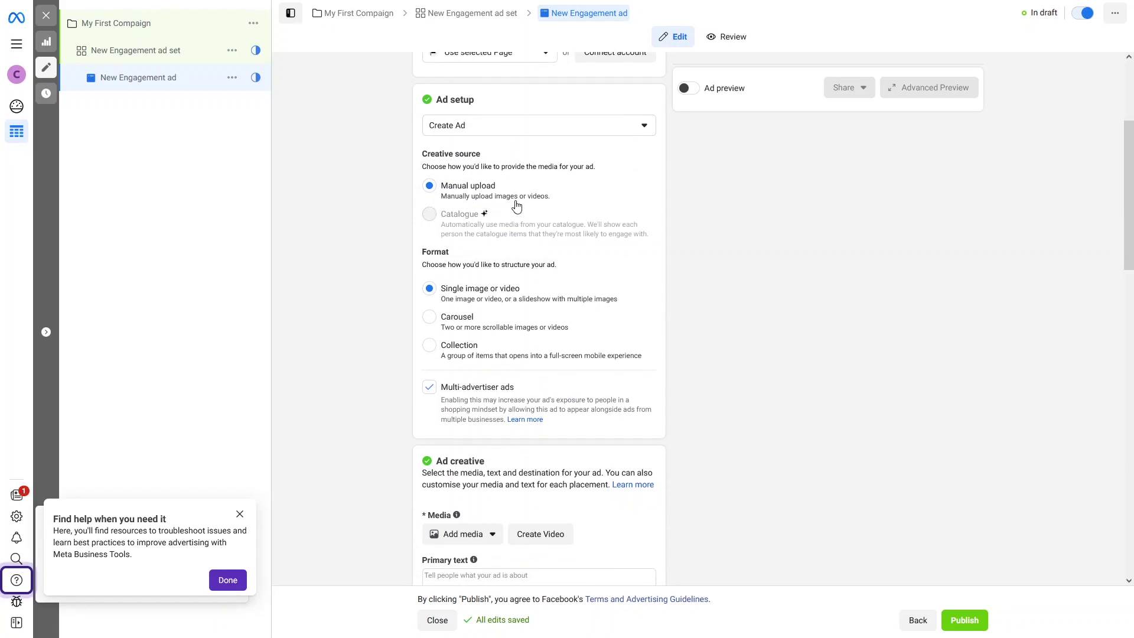
{"action": "scroll", "coordinate": [452, 245], "scroll_direction": "down", "scroll_amount": 1}
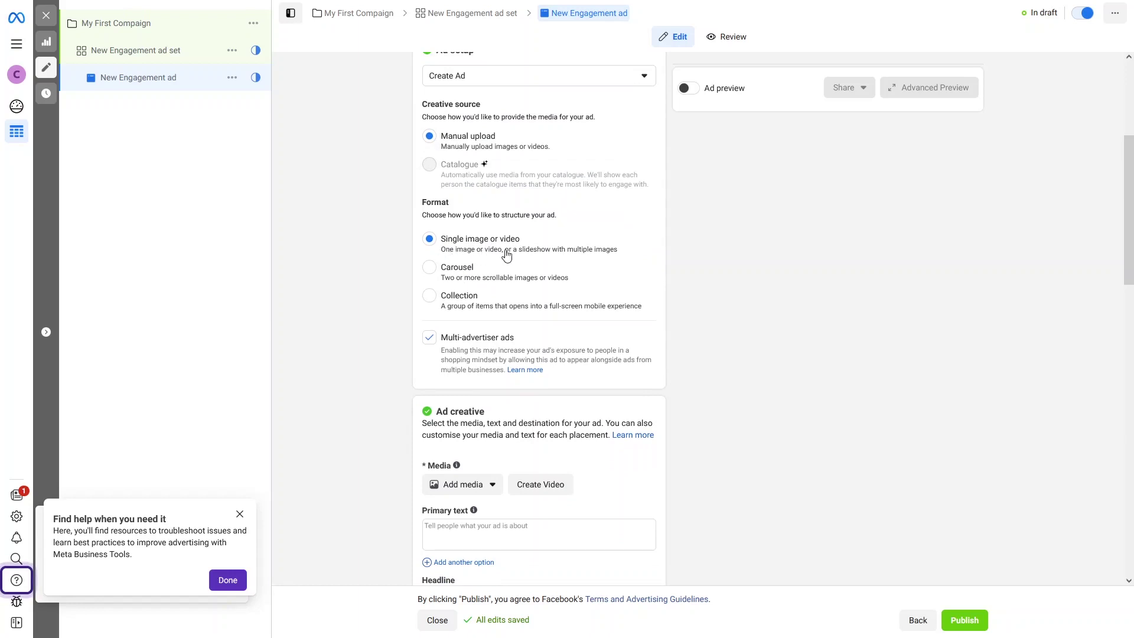
{"action": "scroll", "coordinate": [489, 313], "scroll_direction": "down", "scroll_amount": 1}
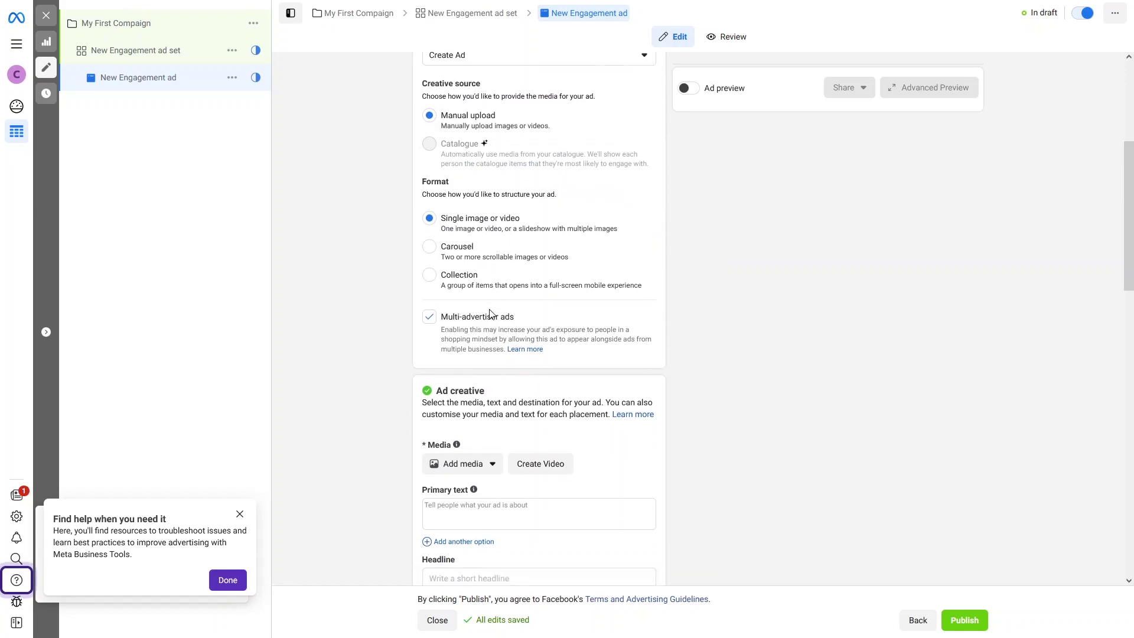
{"action": "scroll", "coordinate": [490, 314], "scroll_direction": "down", "scroll_amount": 3}
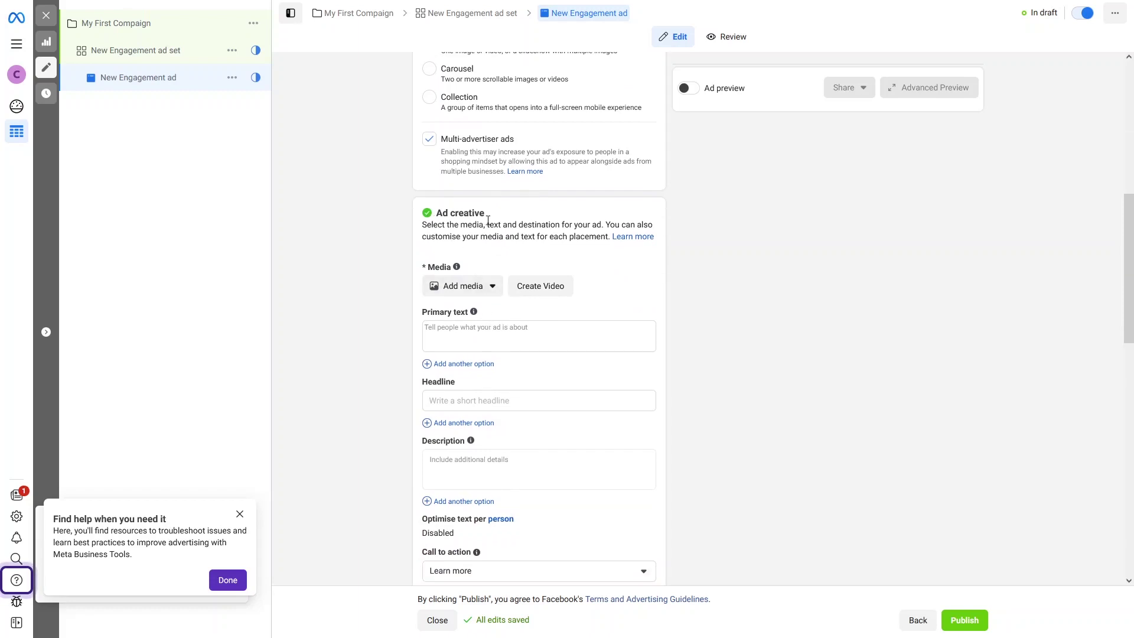
{"action": "scroll", "coordinate": [510, 257], "scroll_direction": "down", "scroll_amount": 2}
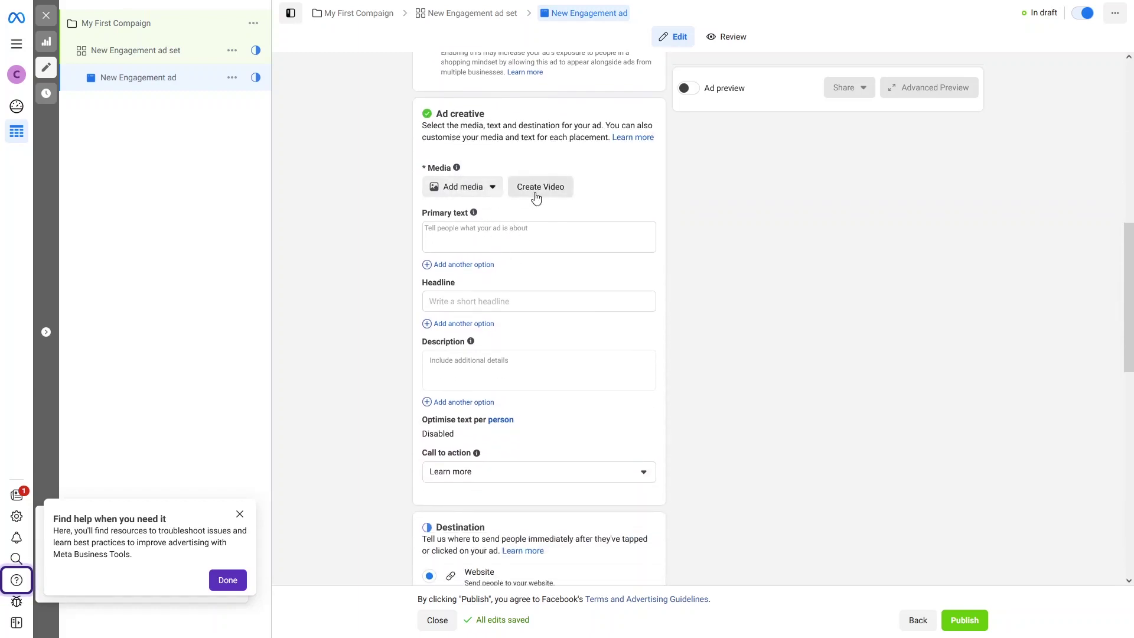
{"action": "left_click", "coordinate": [482, 243]}
{"action": "left_click", "coordinate": [504, 303]}
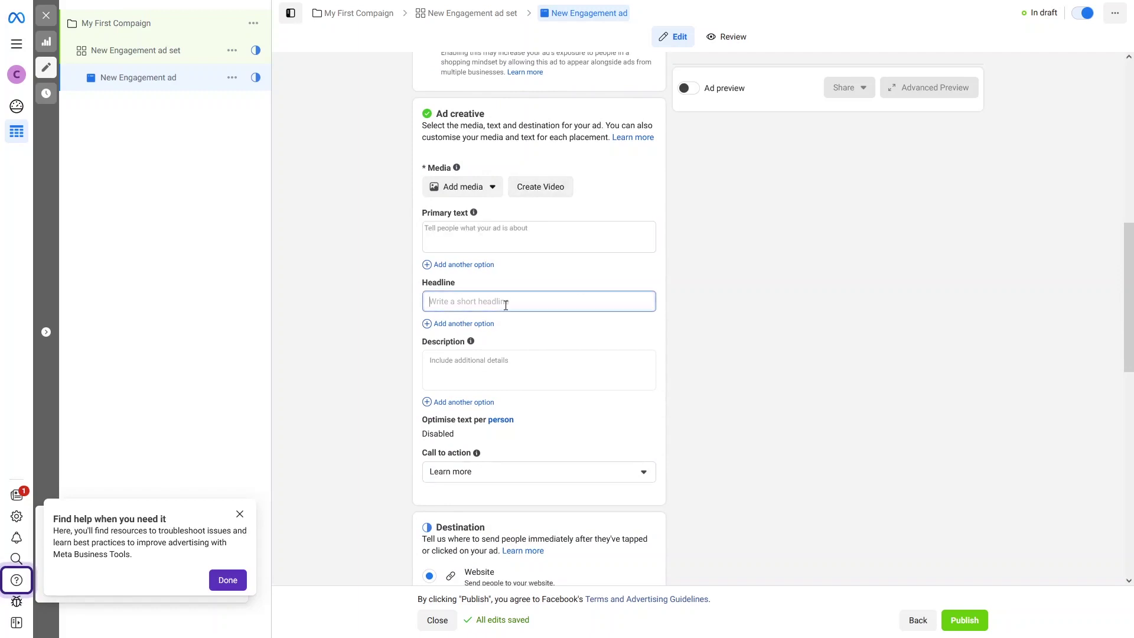
{"action": "left_click", "coordinate": [509, 354]}
{"action": "scroll", "coordinate": [509, 357], "scroll_direction": "down", "scroll_amount": 2}
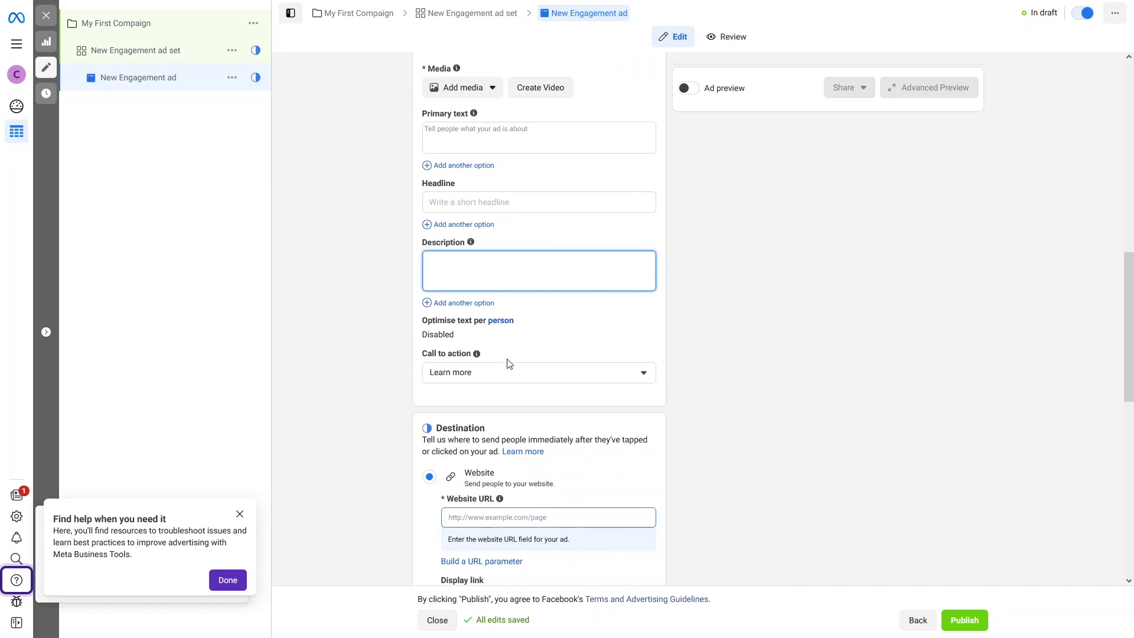
{"action": "scroll", "coordinate": [505, 362], "scroll_direction": "down", "scroll_amount": 5}
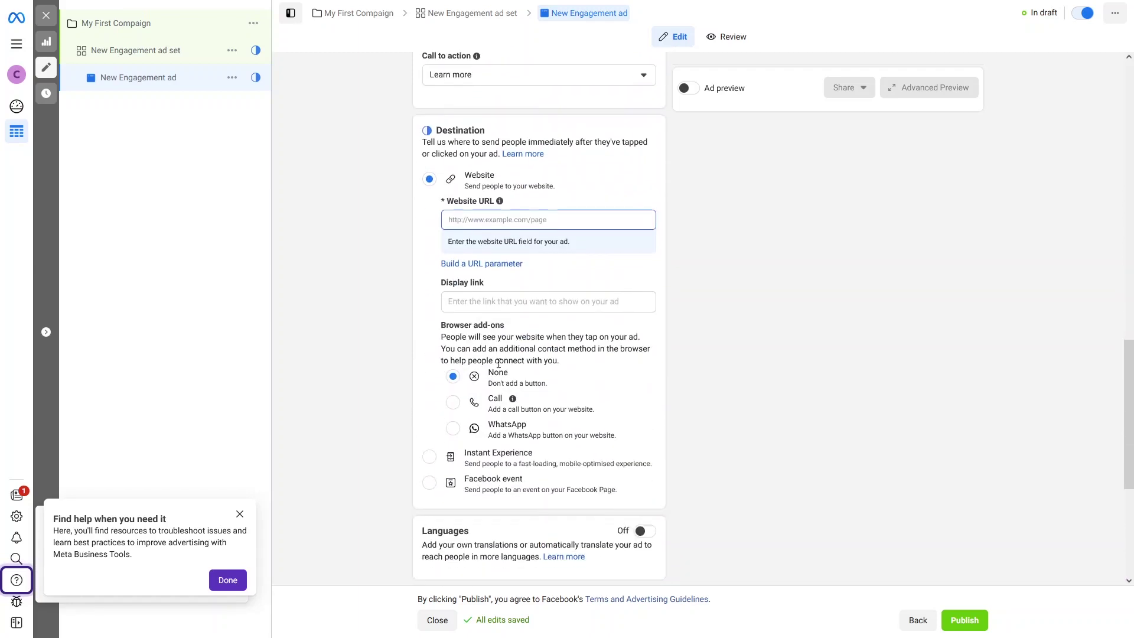
{"action": "left_click_drag", "start_coordinate": [491, 131], "coordinate": [434, 135]}
{"action": "scroll", "coordinate": [514, 211], "scroll_direction": "down", "scroll_amount": 5}
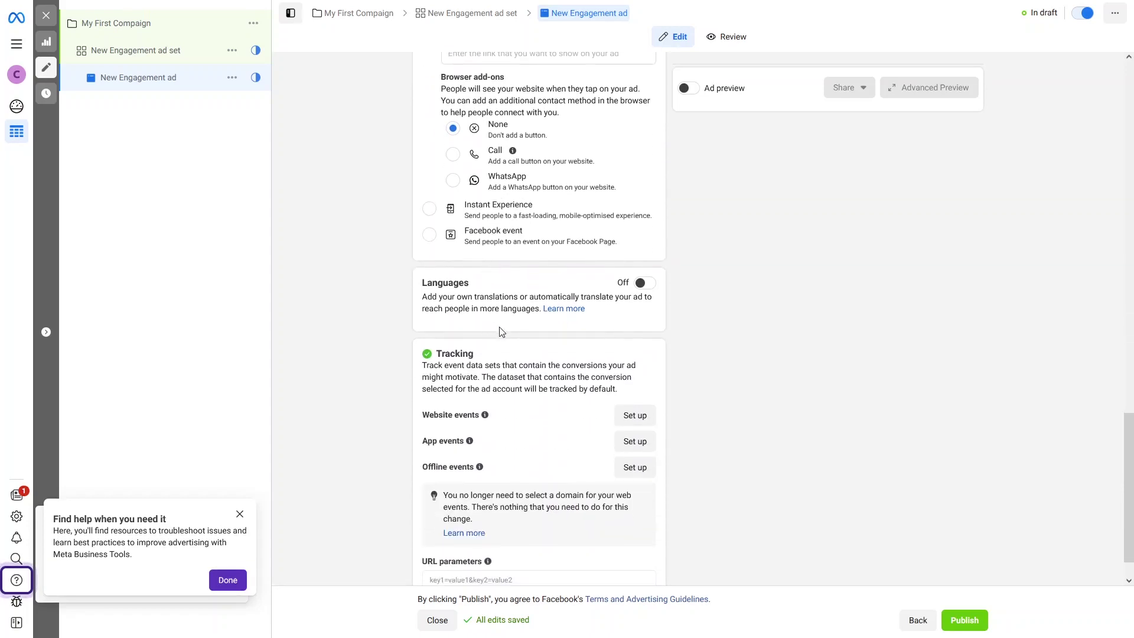
Step: Scroll down to review the payment dialog's Pakistan, US Dollar and Karachi time zone fields
{"action": "scroll", "coordinate": [493, 313], "scroll_direction": "down", "scroll_amount": 1}
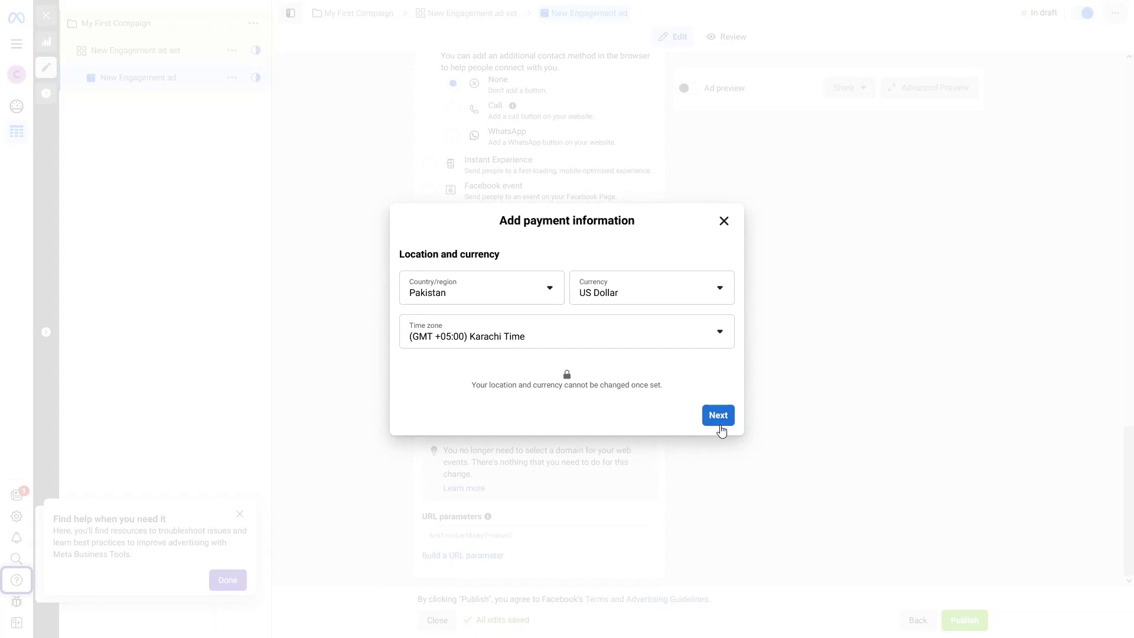
Step: Close the failed payment setup and help tips, then exit the editor leaving the three drafts unpublished
{"action": "left_click", "coordinate": [719, 418]}
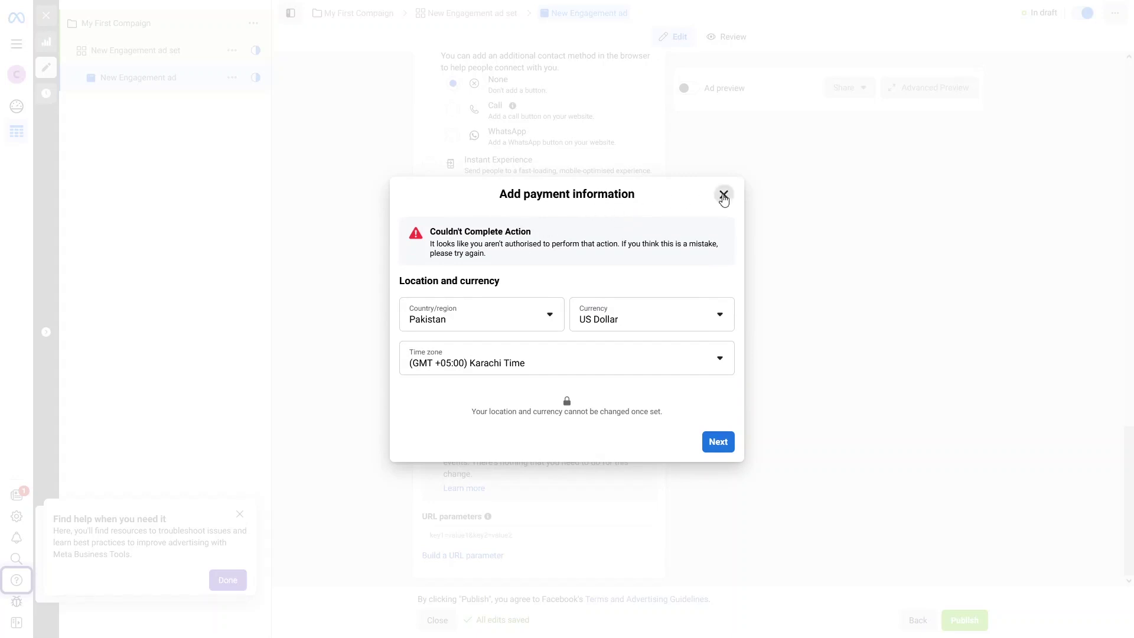
{"action": "left_click", "coordinate": [723, 195]}
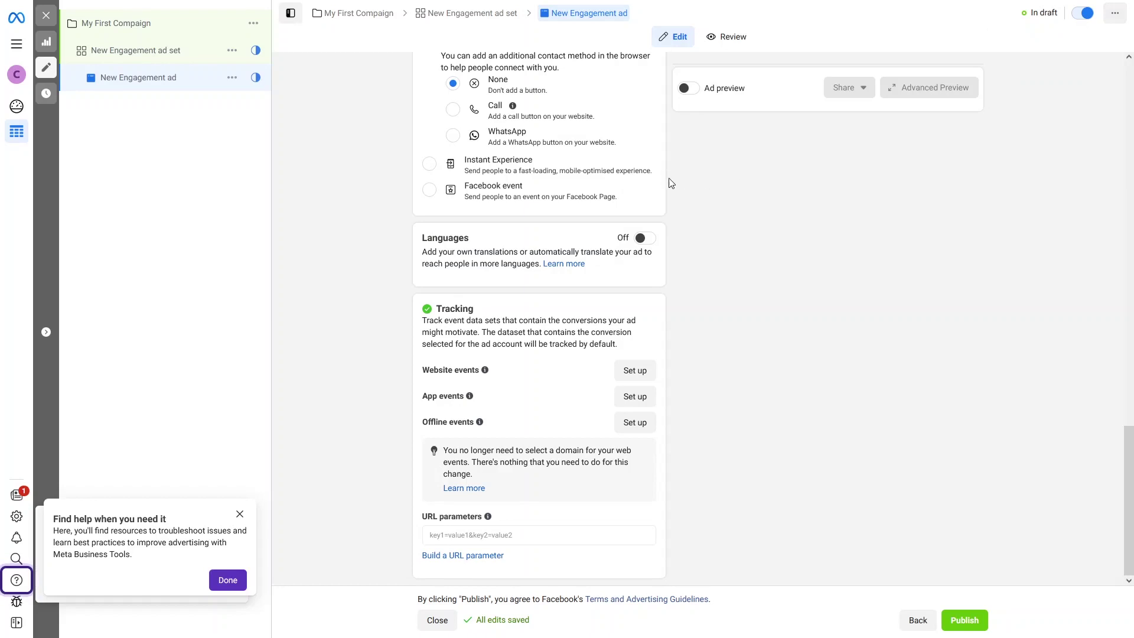
{"action": "left_click", "coordinate": [180, 500]}
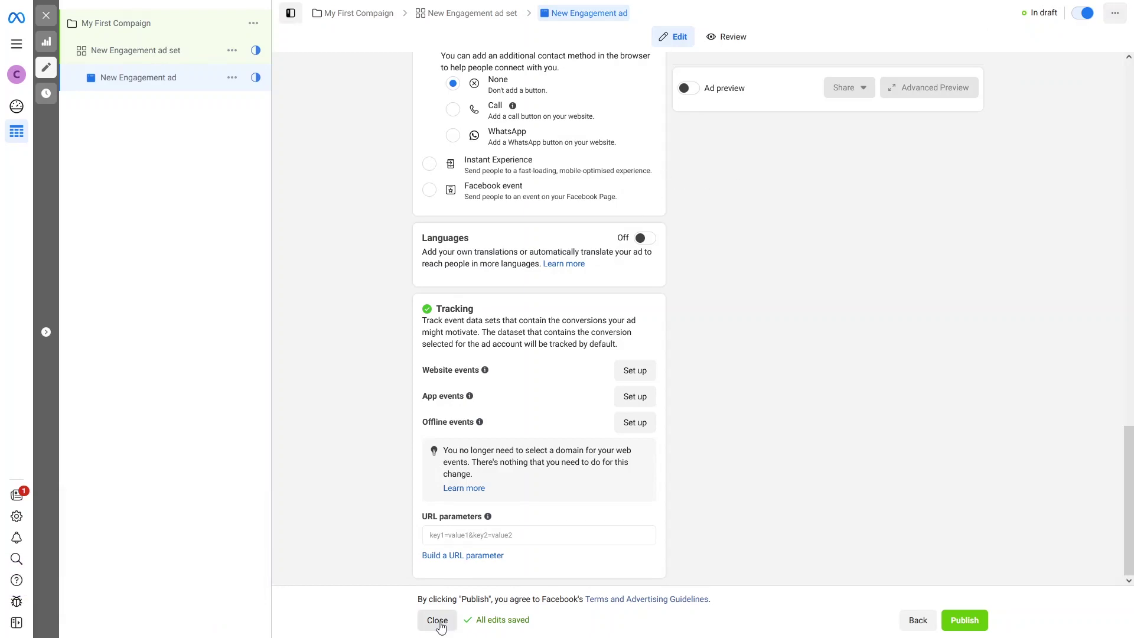
{"action": "left_click", "coordinate": [439, 621]}
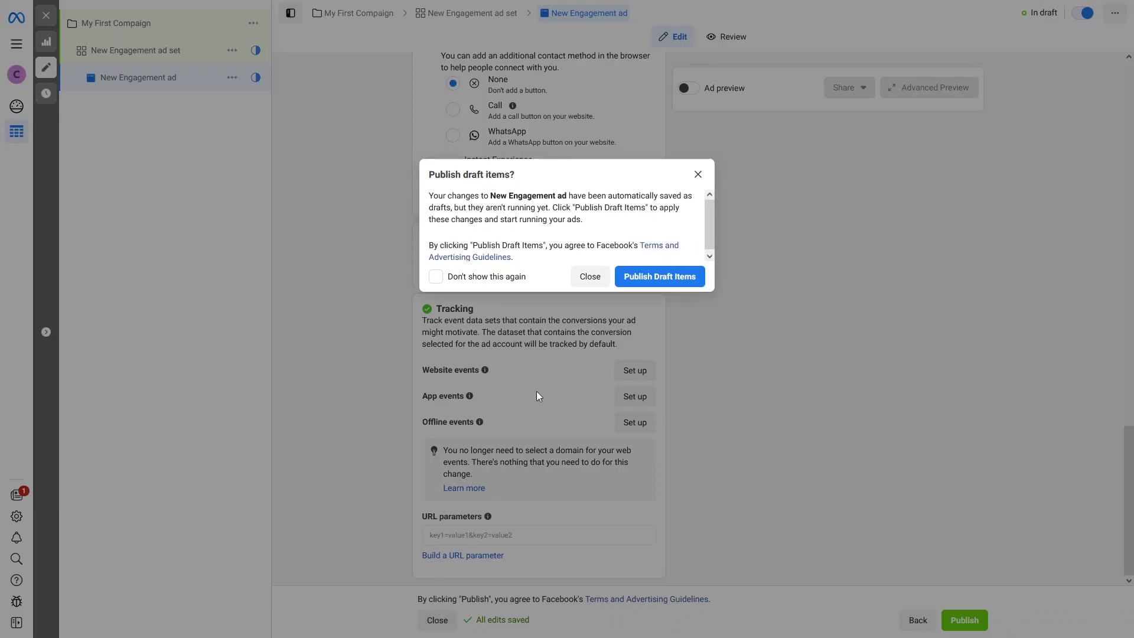
{"action": "left_click", "coordinate": [585, 278]}
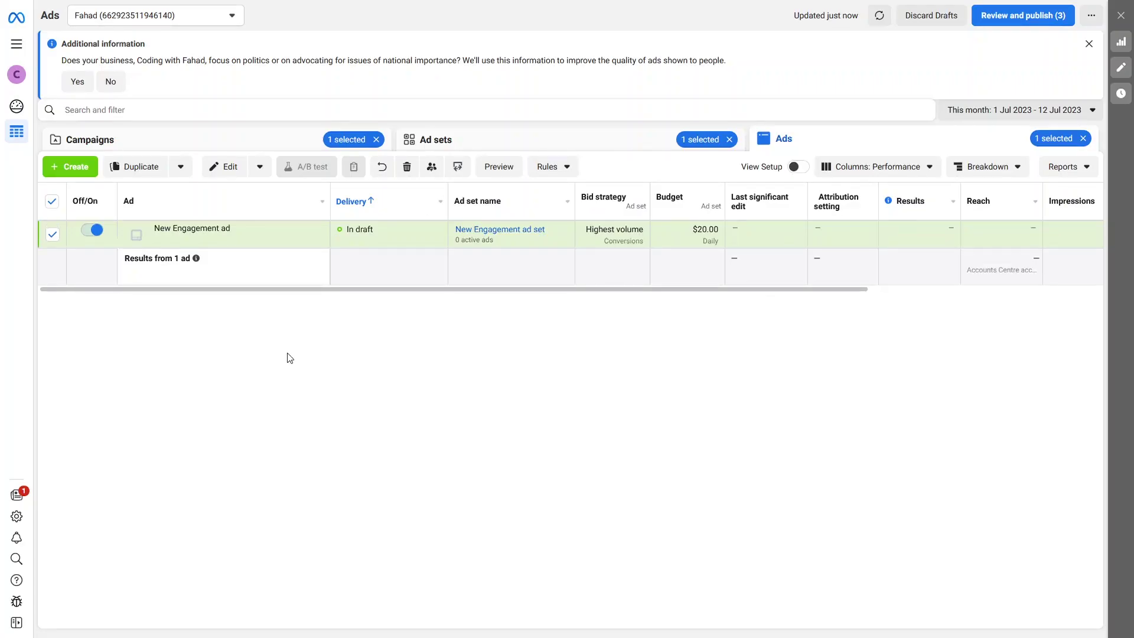